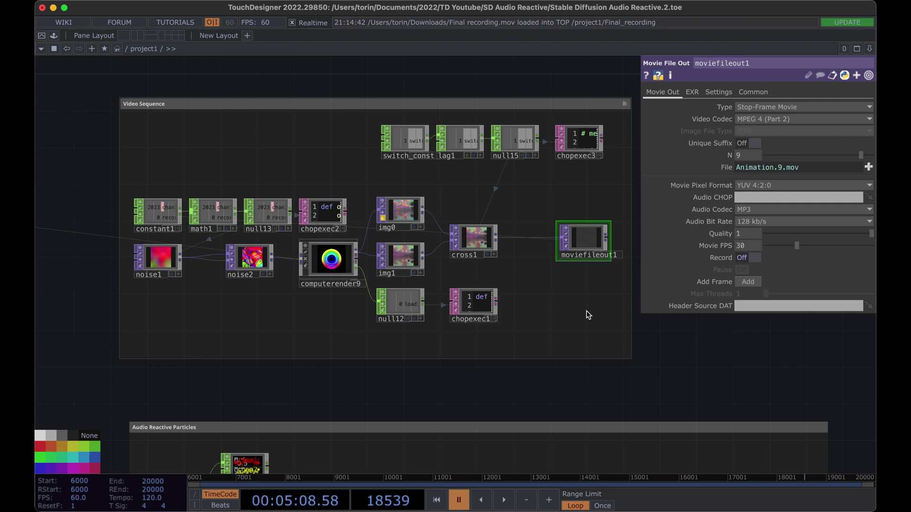
# - Look over the Video Sequence and Audio Reactive Particles networks, and examine the computerender9 settings and the img0 operator
pyautogui.scroll(-1, 556, 332)
pyautogui.moveTo(542, 395); pyautogui.dragTo(551, 216)
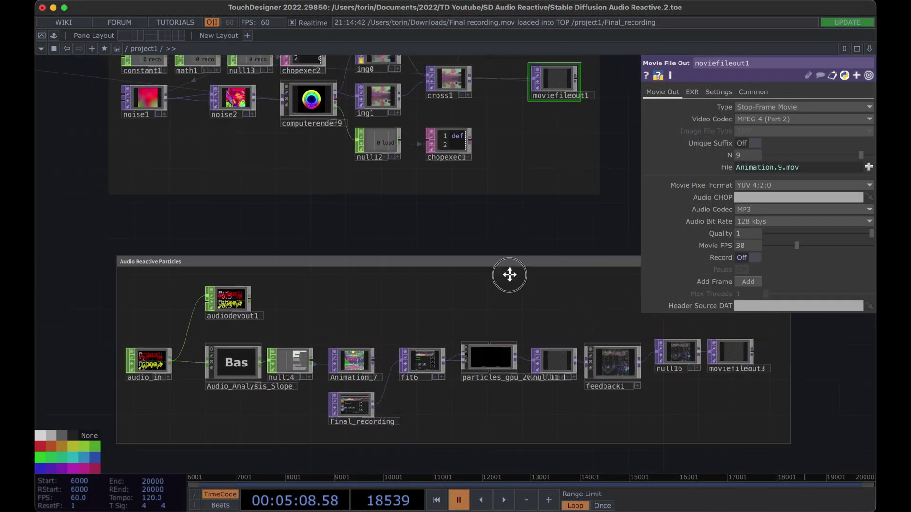
pyautogui.scroll(5, 494, 256)
pyautogui.hscroll(-3, 494, 256)
pyautogui.click(376, 187)
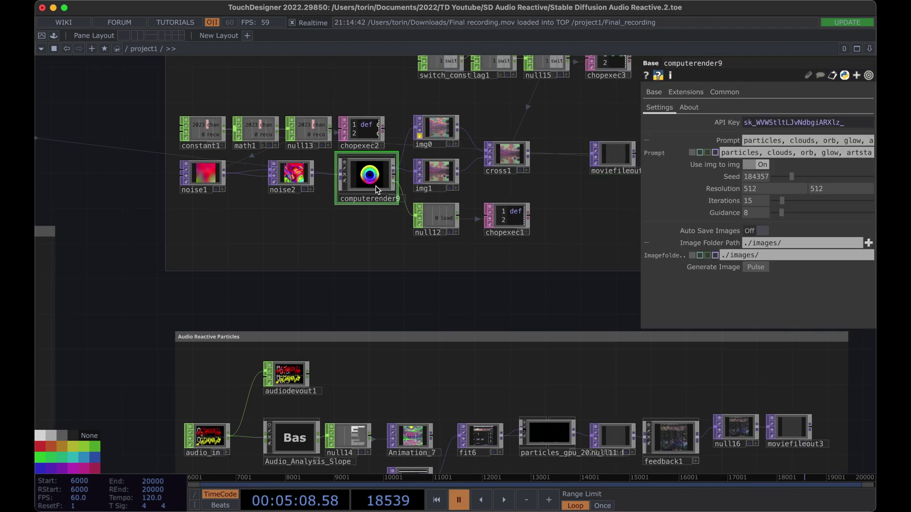
pyautogui.scroll(-3, 519, 312)
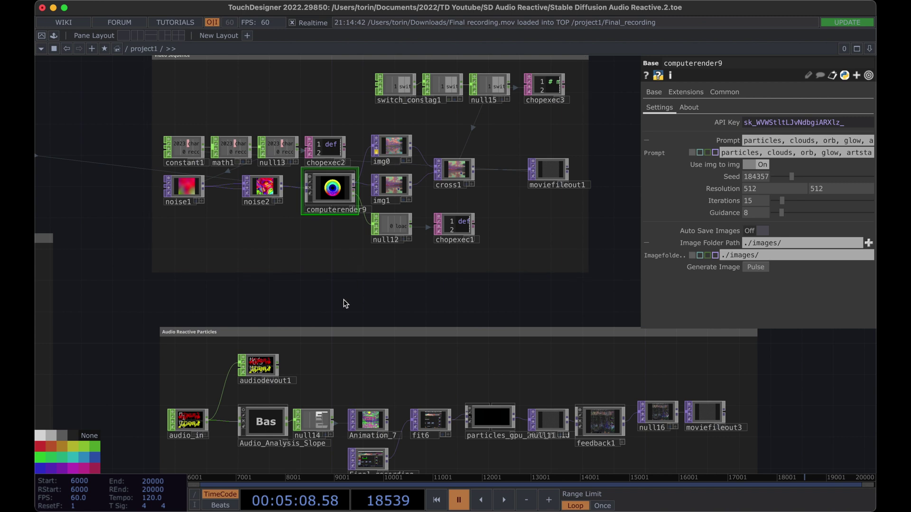
pyautogui.moveTo(397, 309); pyautogui.dragTo(386, 309)
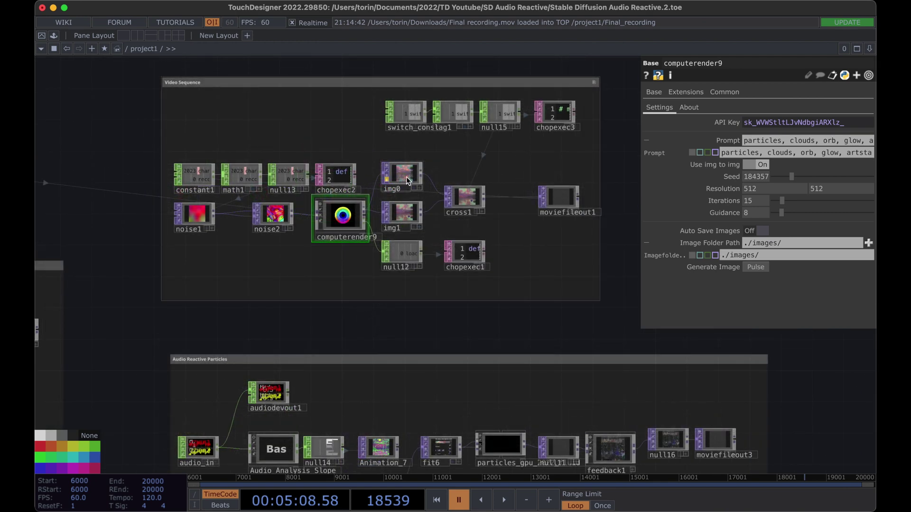
pyautogui.click(407, 178)
pyautogui.click(352, 216)
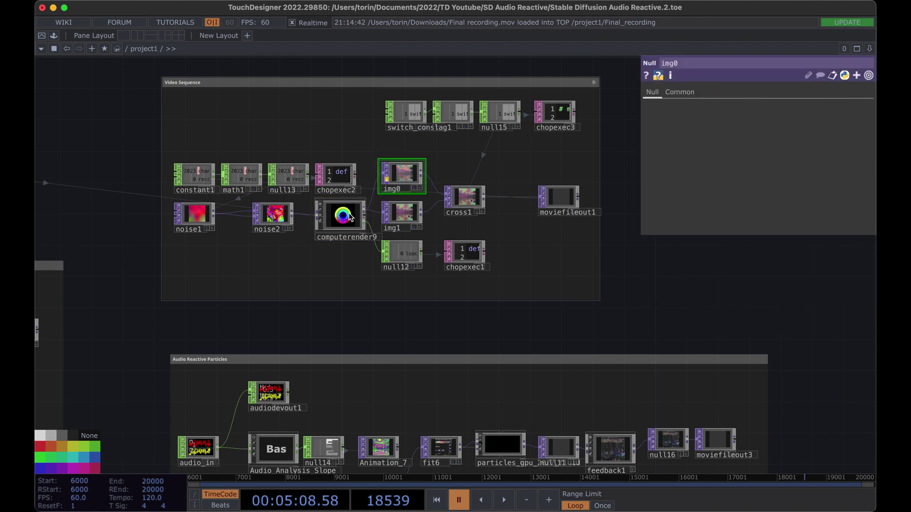
pyautogui.moveTo(394, 69); pyautogui.dragTo(398, 82)
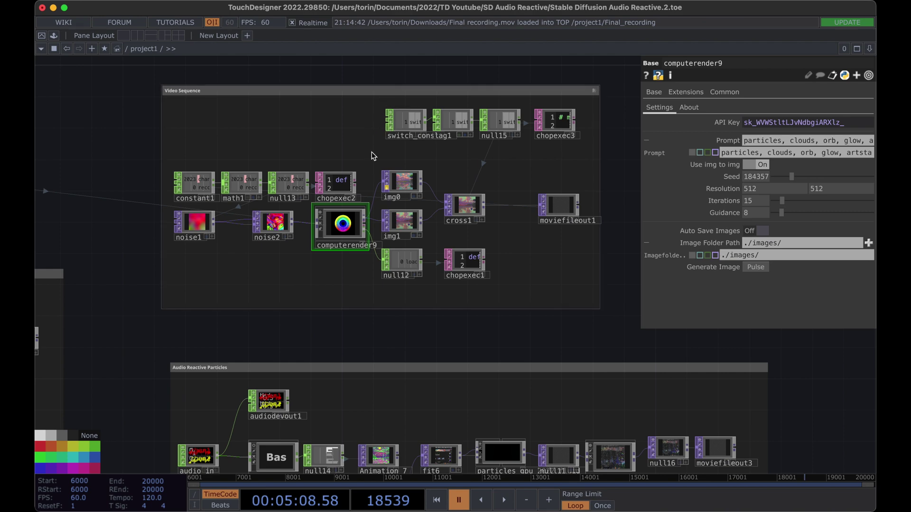
# - Examine the Video Sequence image chain from img0 through cross1 to moviefileout1 and its output parameters
pyautogui.scroll(-5, 371, 152)
pyautogui.moveTo(258, 258); pyautogui.dragTo(273, 327)
pyautogui.scroll(-4, 379, 240)
pyautogui.scroll(5, 273, 327)
pyautogui.scroll(3, 515, 131)
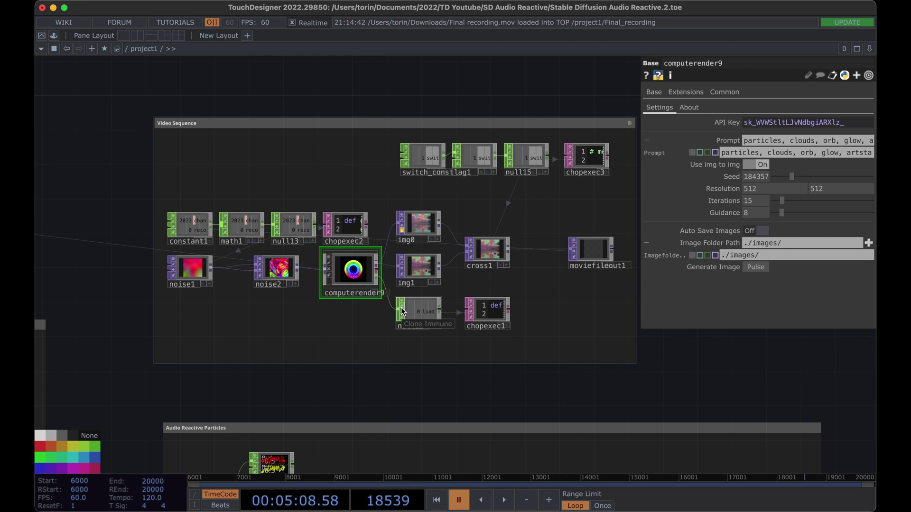
pyautogui.moveTo(358, 392); pyautogui.dragTo(356, 408)
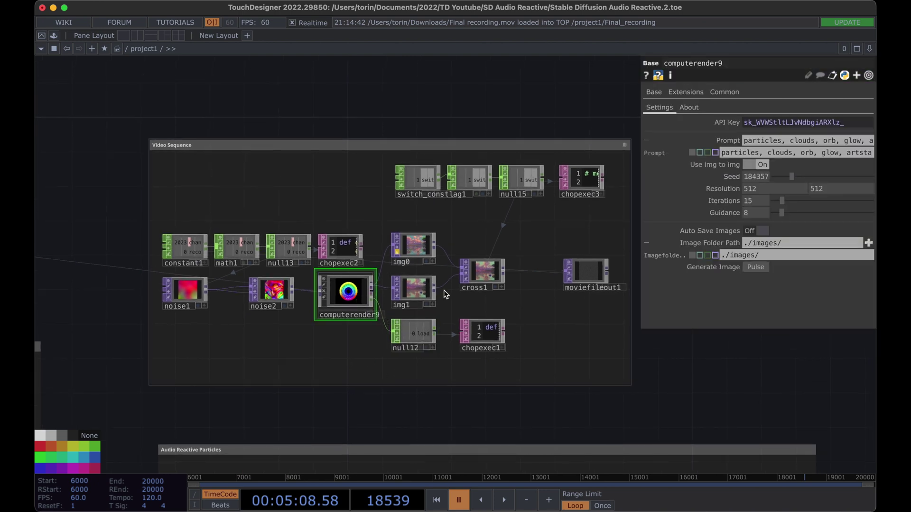
pyautogui.click(425, 250)
pyautogui.click(486, 272)
pyautogui.scroll(2, 487, 272)
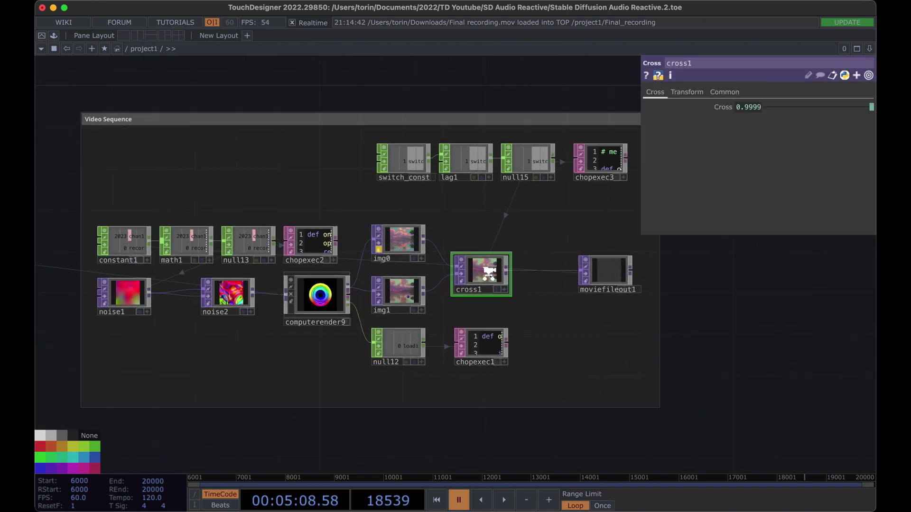
pyautogui.scroll(2, 488, 273)
pyautogui.scroll(-4, 487, 287)
pyautogui.click(612, 276)
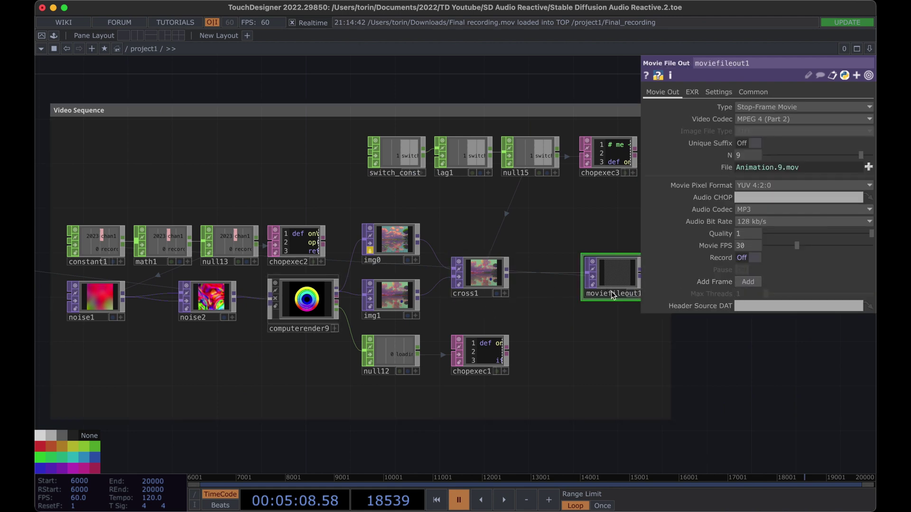
# - Examine the noise and constant operators feeding computerender9, along with its image-to-image and prompt settings
pyautogui.click(194, 302)
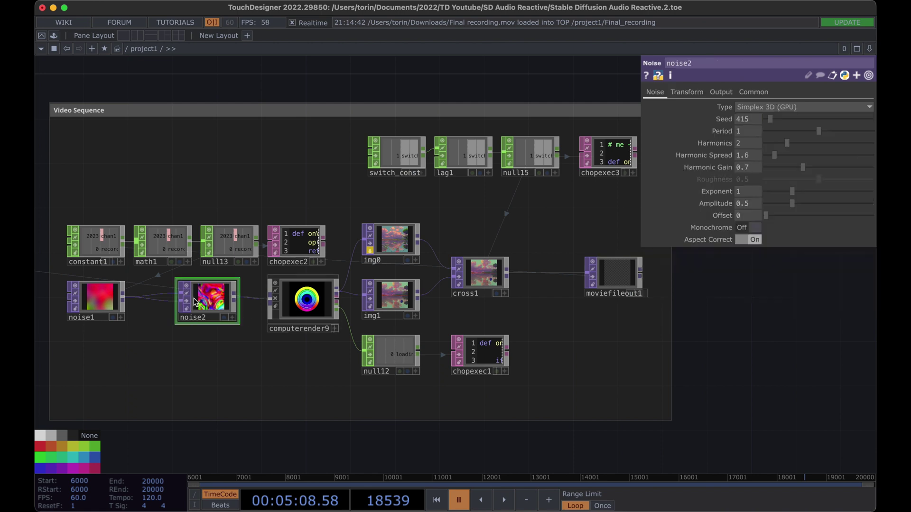
pyautogui.click(311, 308)
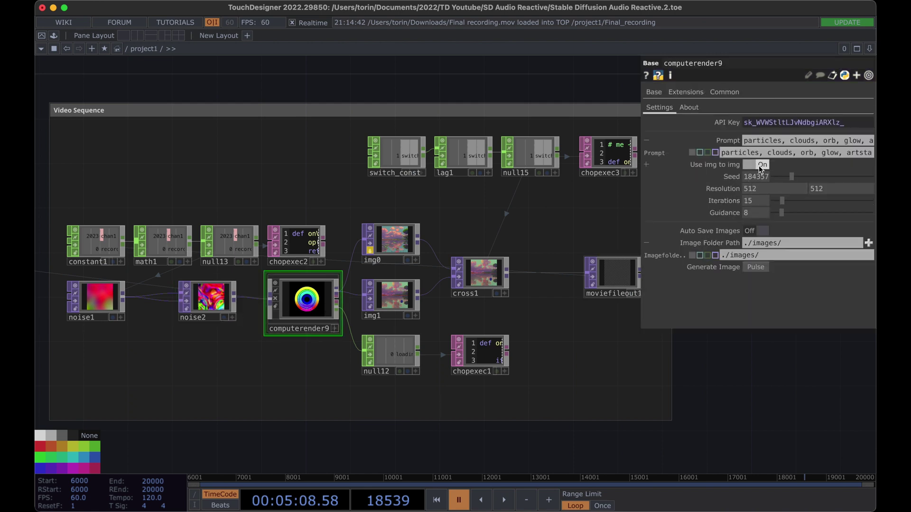
pyautogui.click(220, 297)
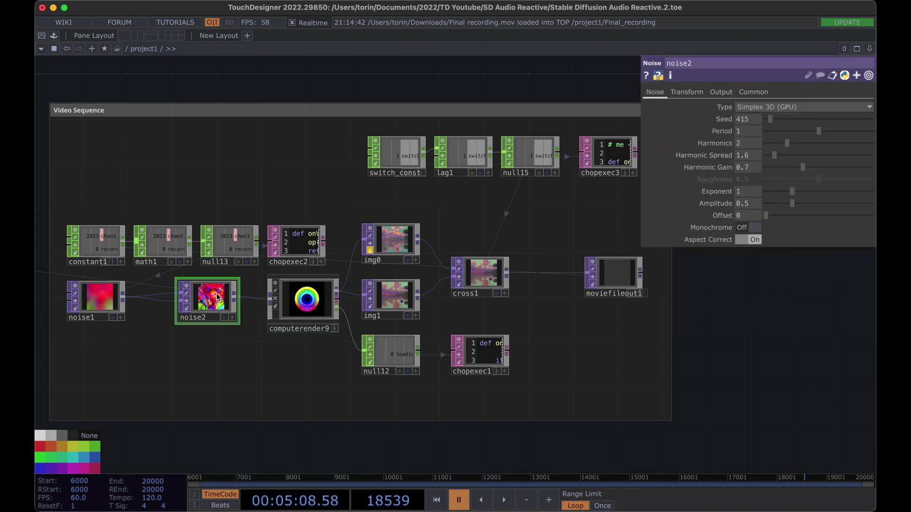
pyautogui.scroll(5, 196, 301)
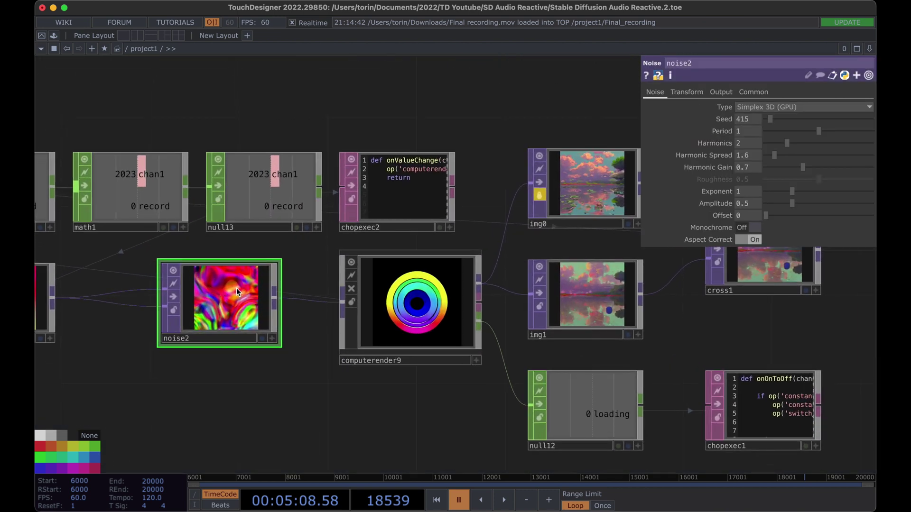
pyautogui.scroll(-5, 255, 318)
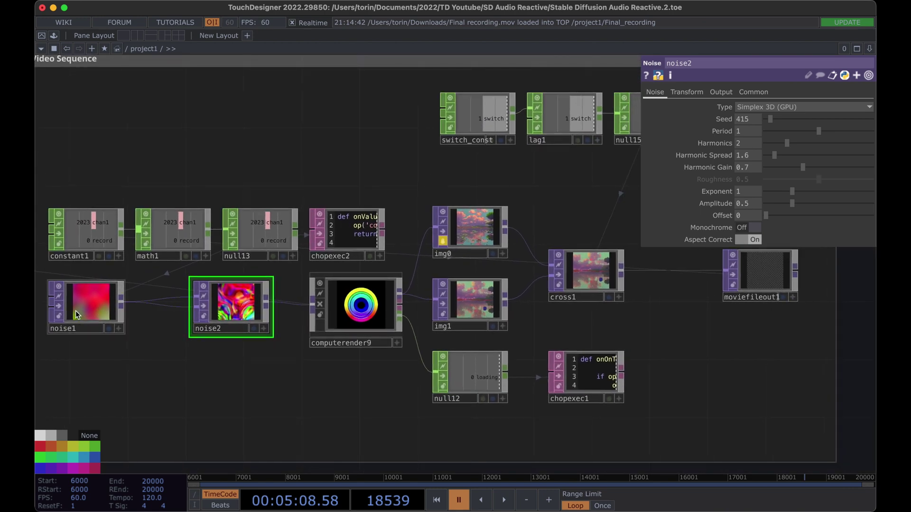
pyautogui.click(88, 242)
pyautogui.click(84, 294)
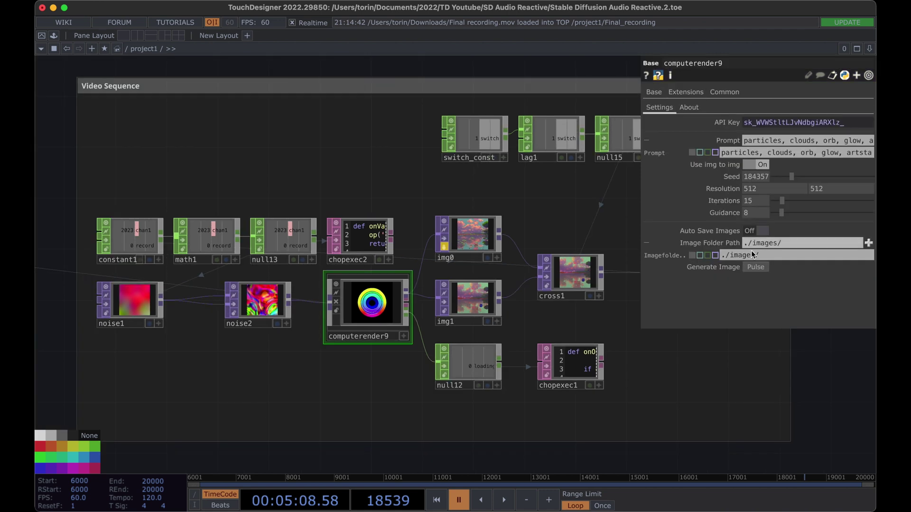
pyautogui.scroll(2, 486, 297)
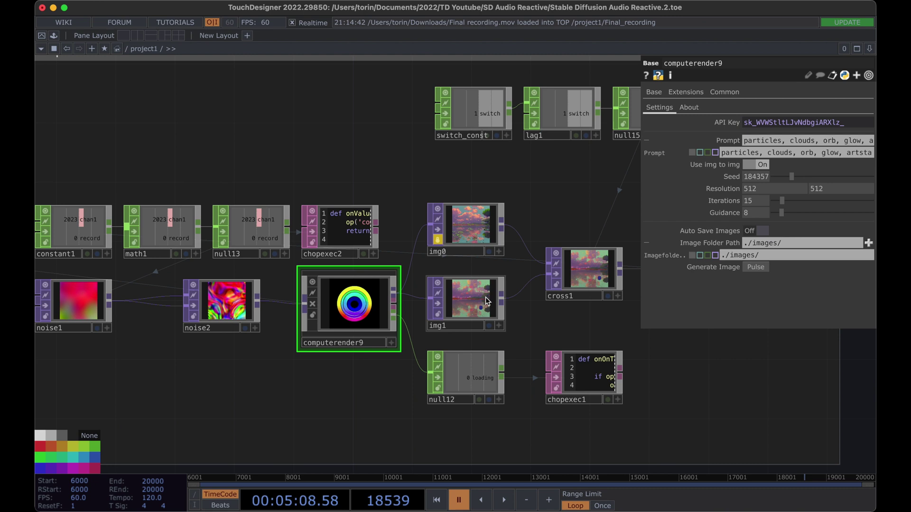
pyautogui.scroll(-2, 485, 297)
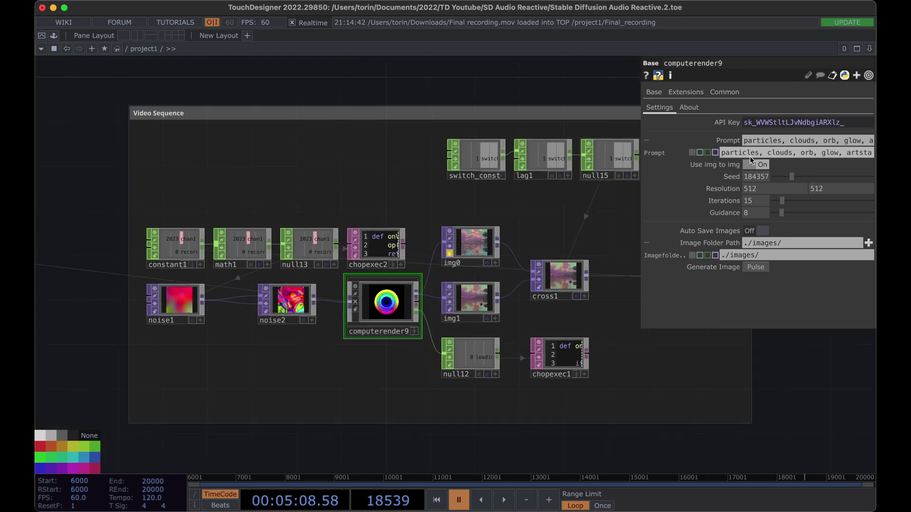
# - Check the File expression of moviefileout1 and set its N value to 10 for the output file number
pyautogui.moveTo(793, 383); pyautogui.dragTo(641, 383)
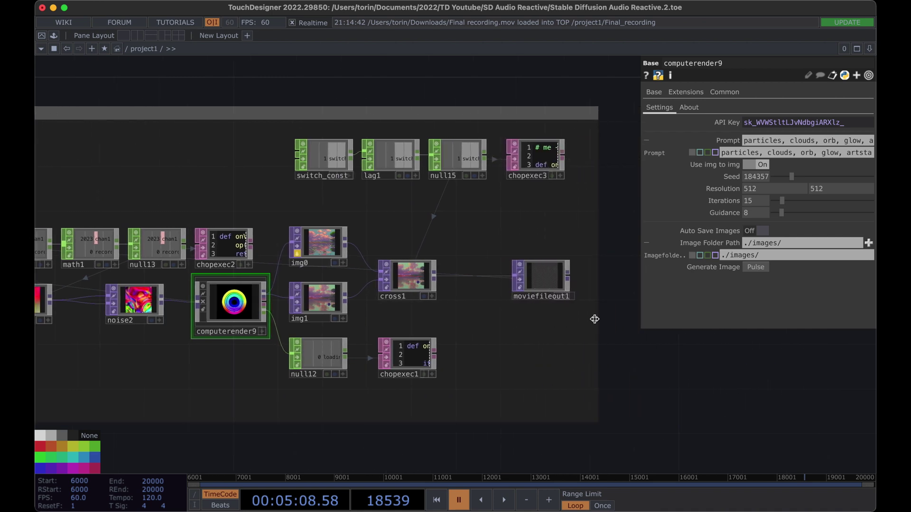
pyautogui.click(543, 280)
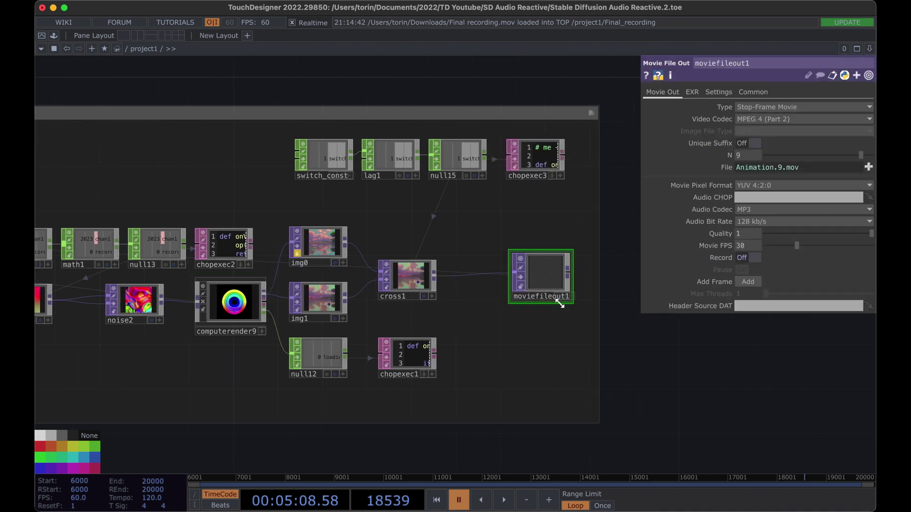
pyautogui.click(778, 169)
pyautogui.moveTo(765, 183); pyautogui.dragTo(728, 184)
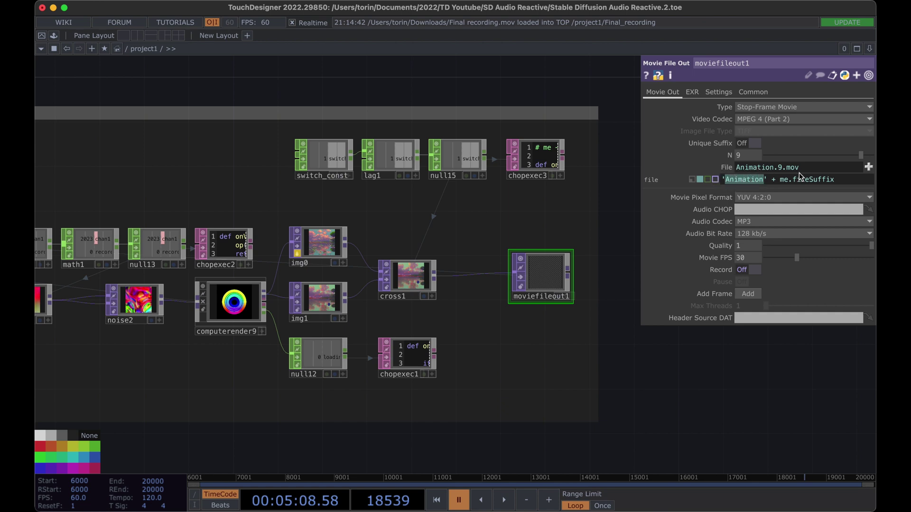
pyautogui.click(749, 157)
pyautogui.write('10')
pyautogui.press('Return')
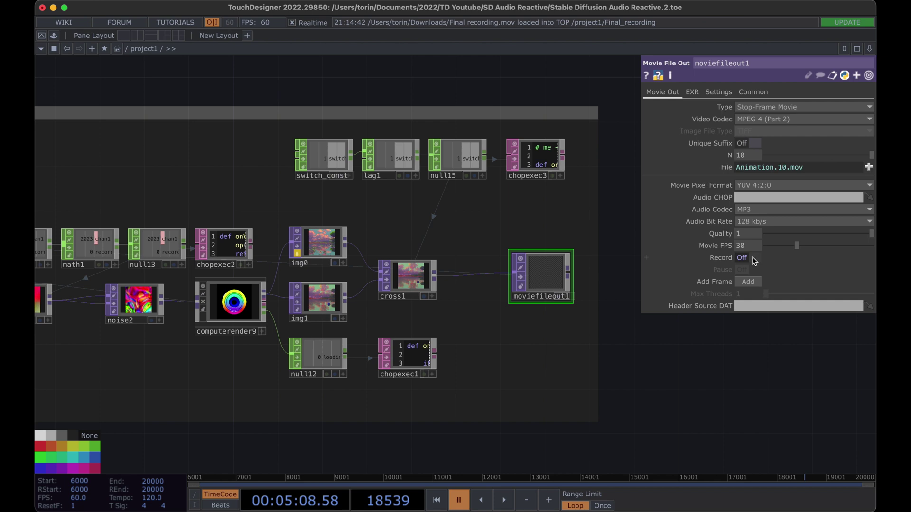
# - Review the noise1, computerender9 and chopexec1 parameters, and turn on Record in moviefileout1
pyautogui.hscroll(-3, 240, 89)
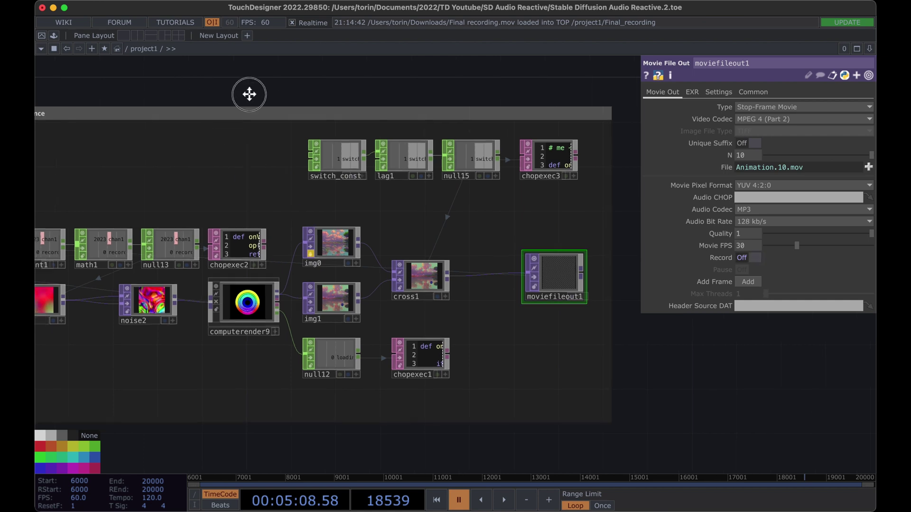
pyautogui.click(78, 308)
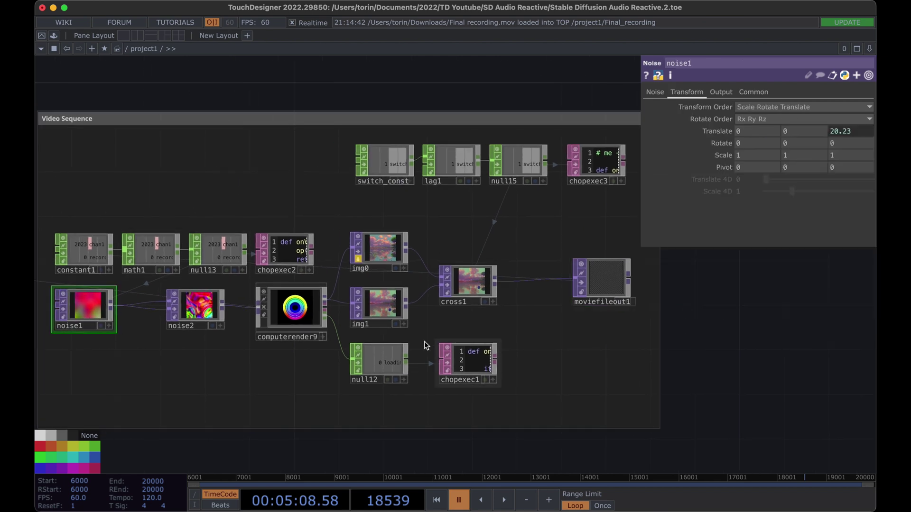
pyautogui.click(295, 326)
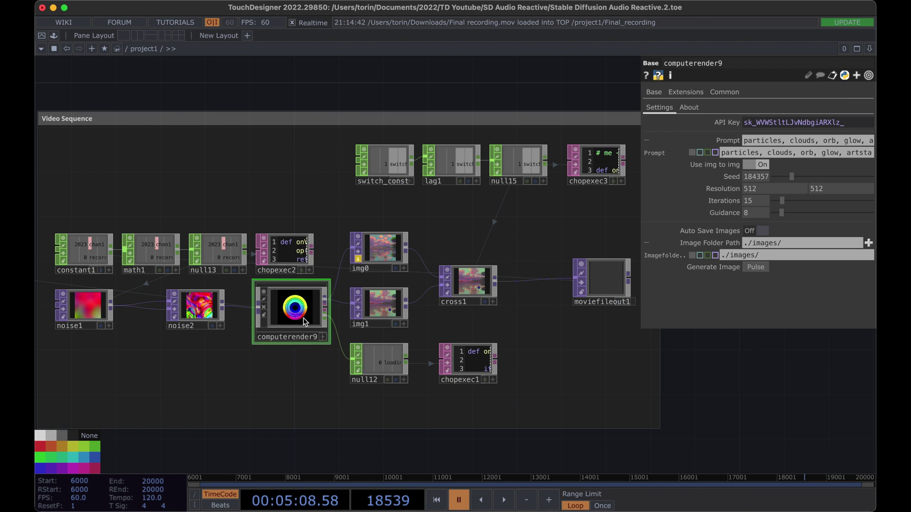
pyautogui.click(473, 362)
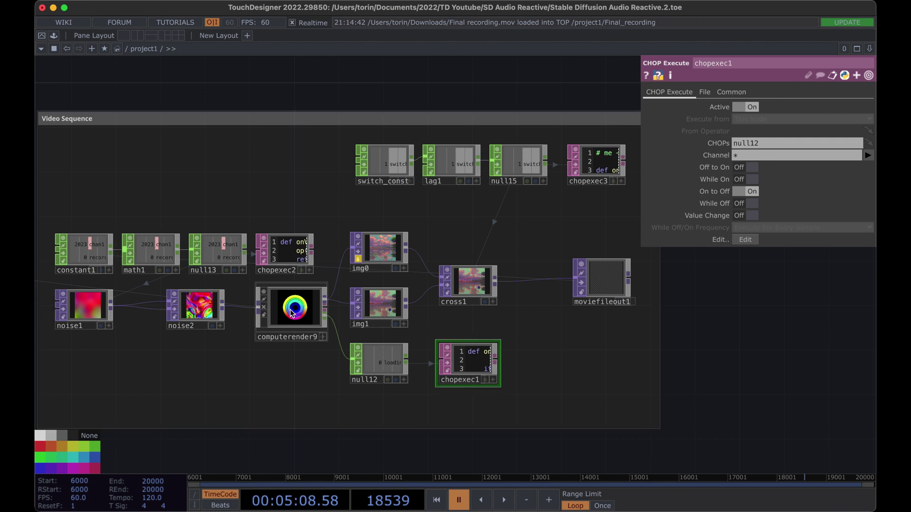
pyautogui.click(602, 280)
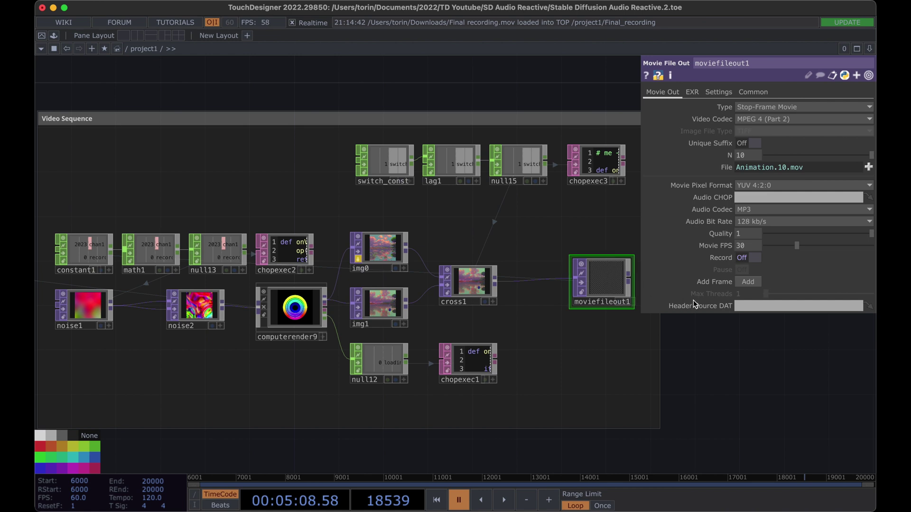
pyautogui.click(753, 258)
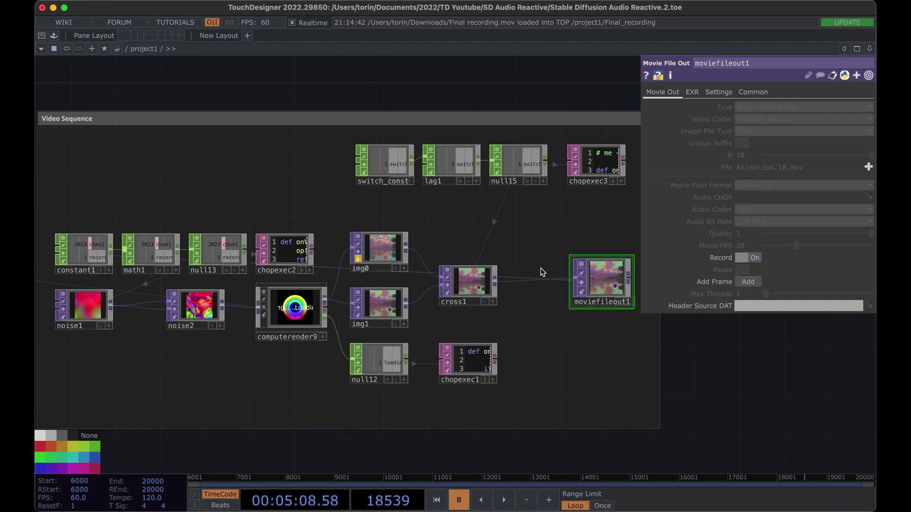
# - Show the cross1 output as the network background and play the timeline to watch the generated images blend
pyautogui.scroll(1, 617, 275)
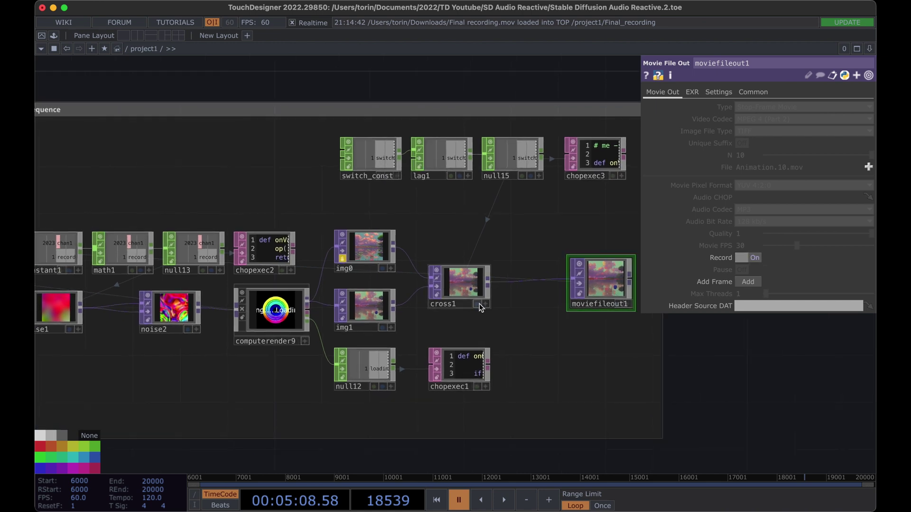
pyautogui.scroll(-5, 707, 375)
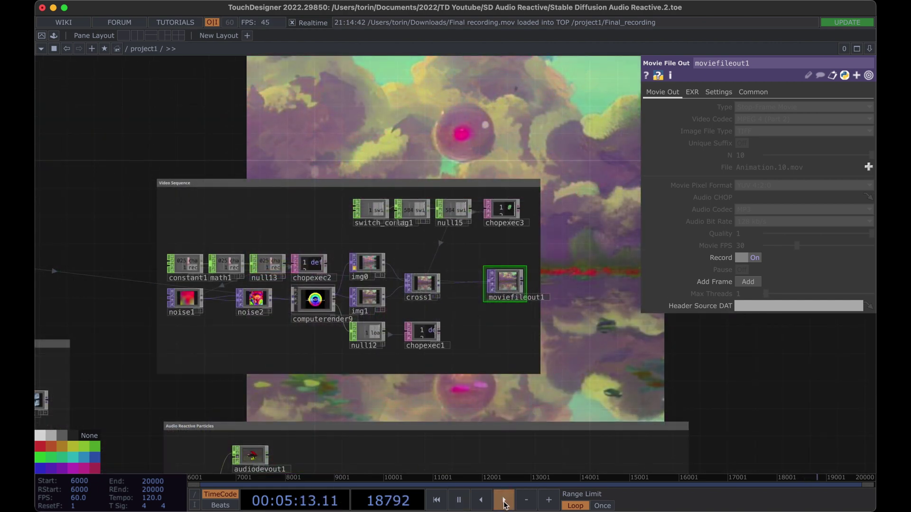
pyautogui.hscroll(5, 517, 332)
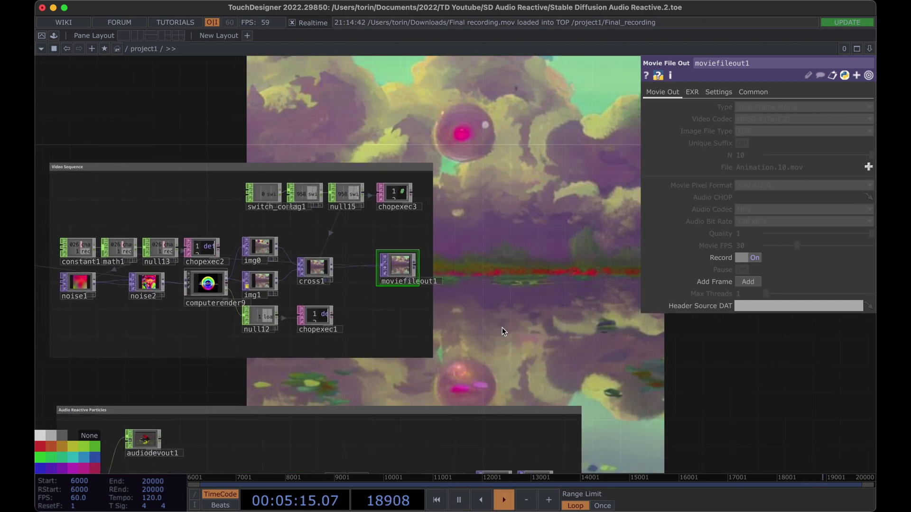
pyautogui.scroll(3, 469, 244)
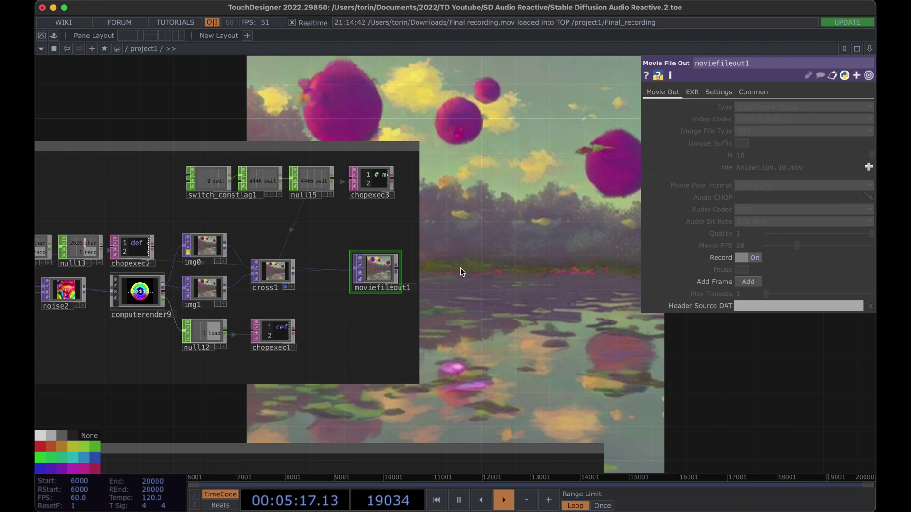
pyautogui.moveTo(461, 269)
pyautogui.mouseDown()
pyautogui.moveTo(401, 266)
pyautogui.moveTo(447, 271)
pyautogui.mouseUp()
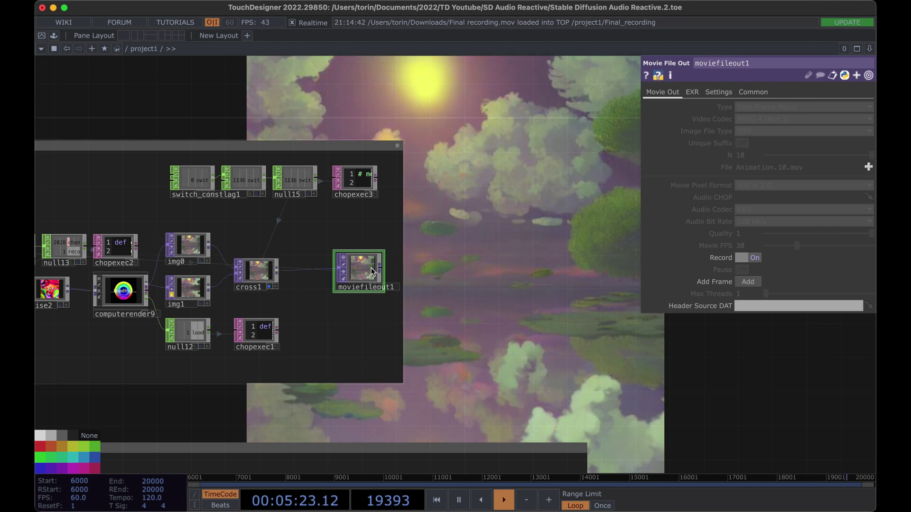
# - Replace "particles" at the start of the computerender9 prompt with "ocean, under water"
pyautogui.click(125, 295)
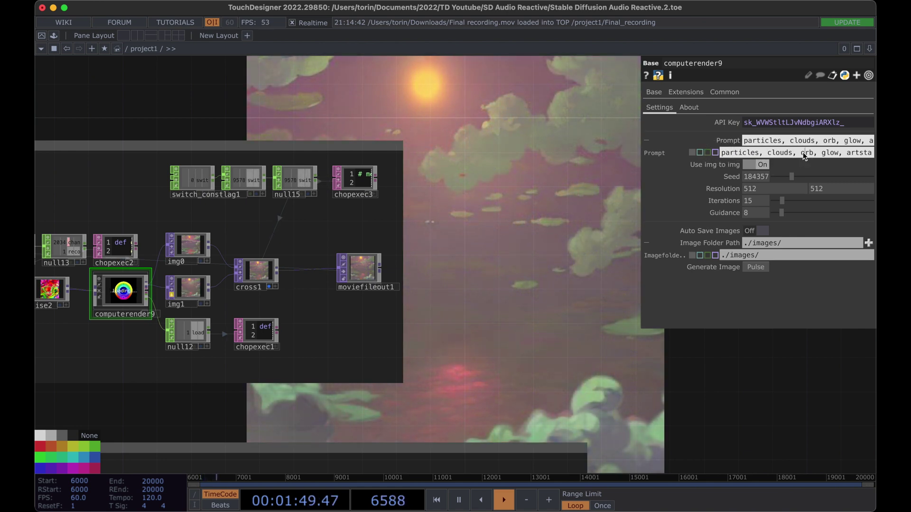
pyautogui.moveTo(765, 154); pyautogui.dragTo(683, 151)
pyautogui.write('ocean, unde')
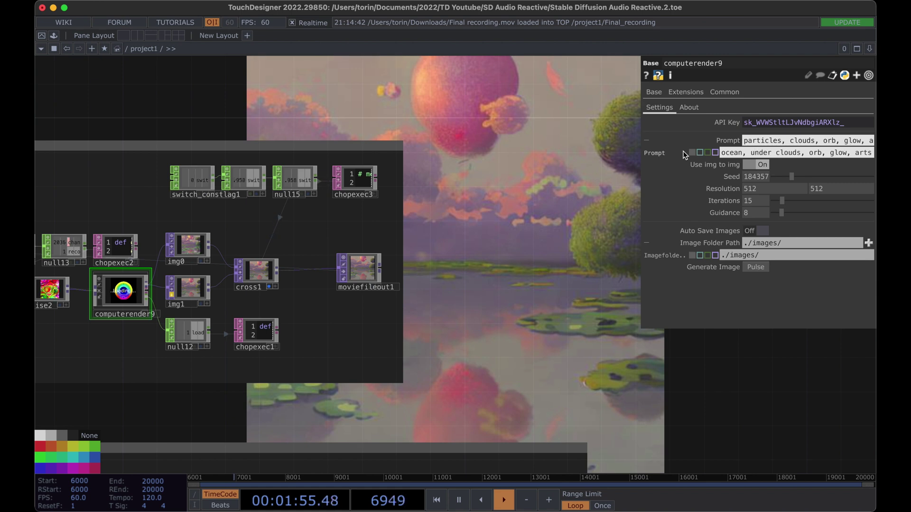
pyautogui.write('r water,')
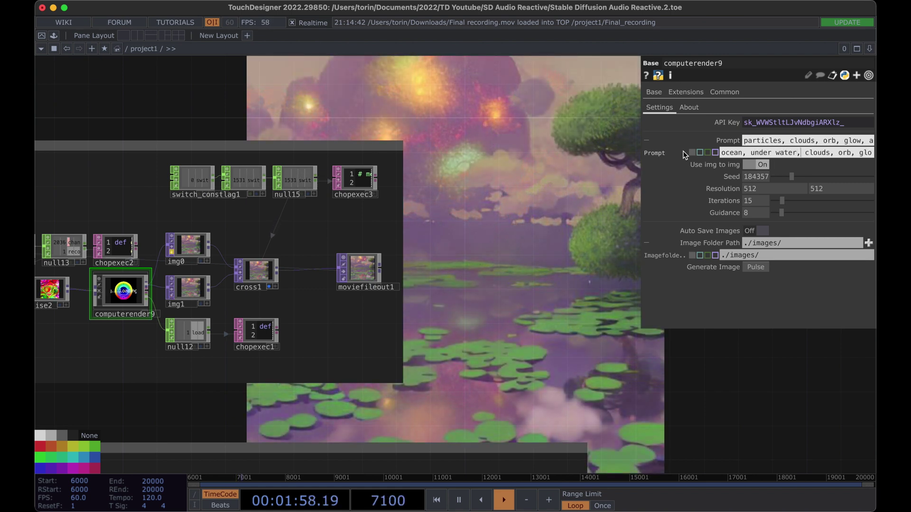
pyautogui.click(463, 198)
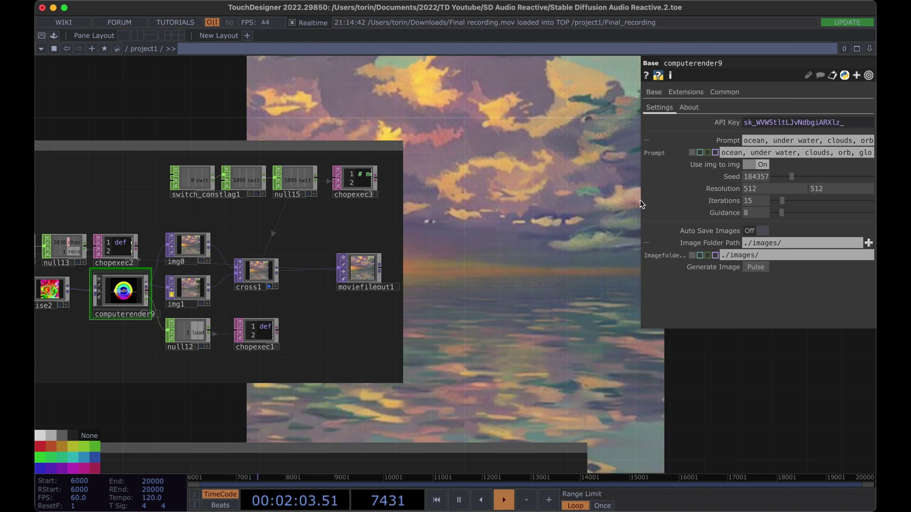
# - Remove "clouds, orb, glow" from the computerender9 prompt so that "artstation" directly follows "under water"
pyautogui.click(832, 154)
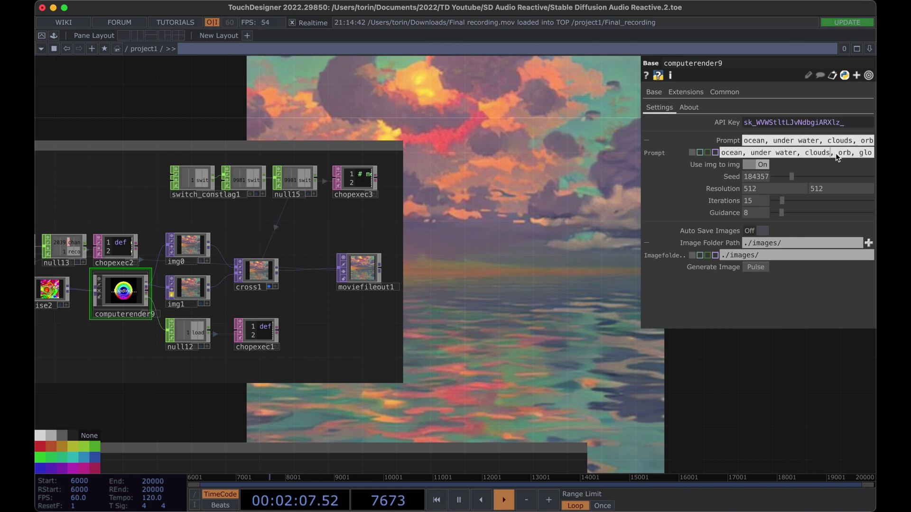
pyautogui.moveTo(833, 152); pyautogui.dragTo(806, 153)
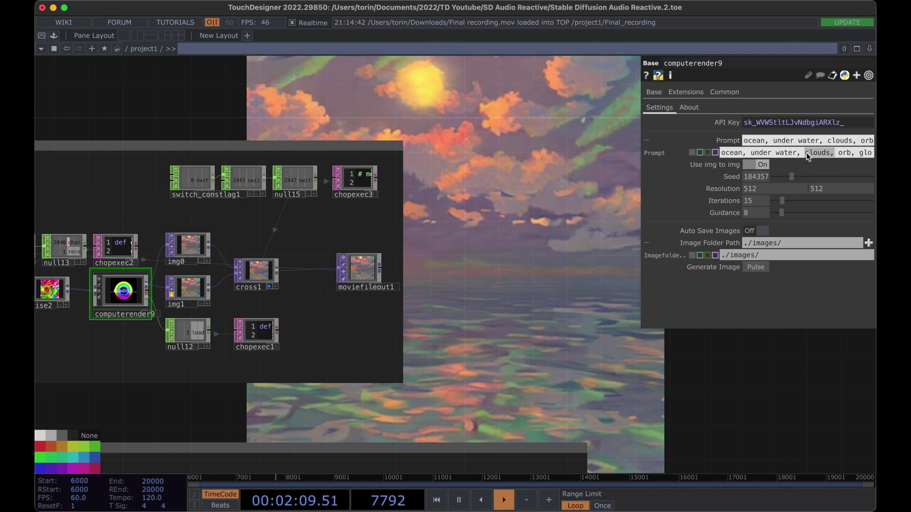
pyautogui.press('BackSpace')
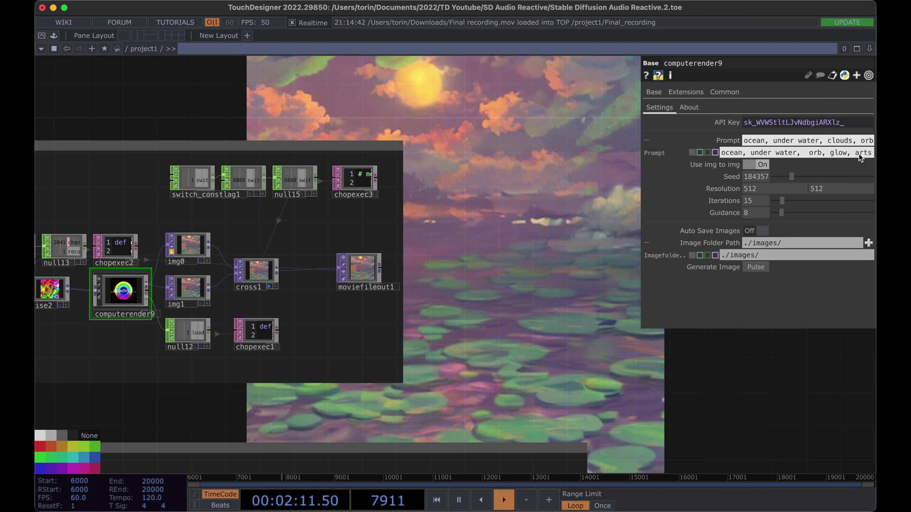
pyautogui.moveTo(853, 155); pyautogui.dragTo(808, 154)
pyautogui.press('BackSpace')
pyautogui.press('Return')
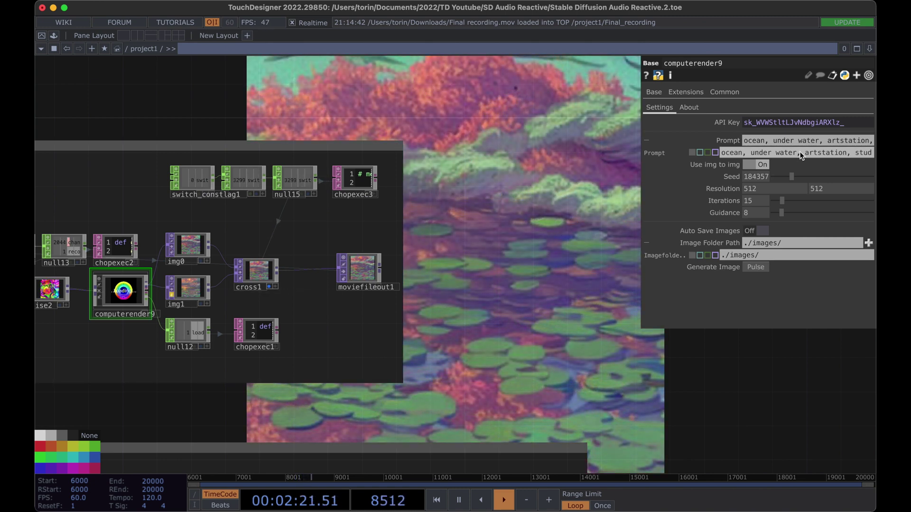
# - Add "coral," in front of "ocean" in the computerender9 prompt
pyautogui.click(730, 153)
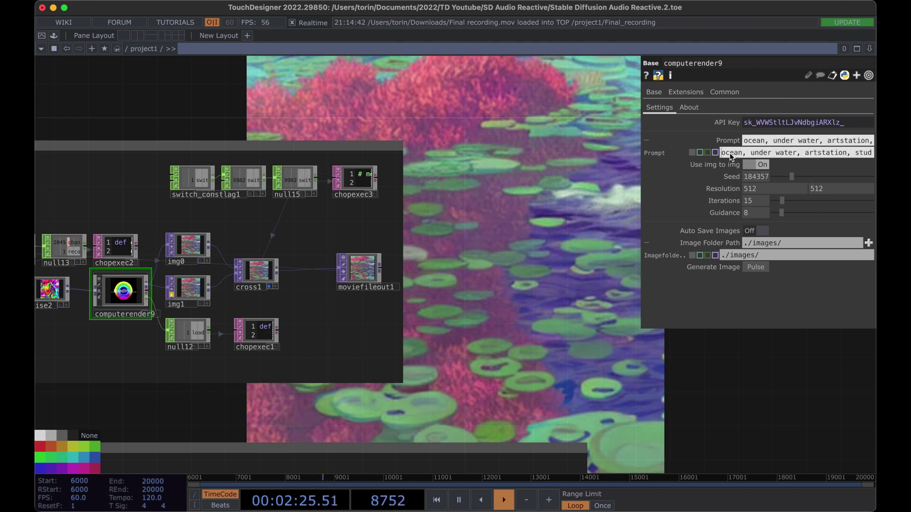
pyautogui.write('coral,')
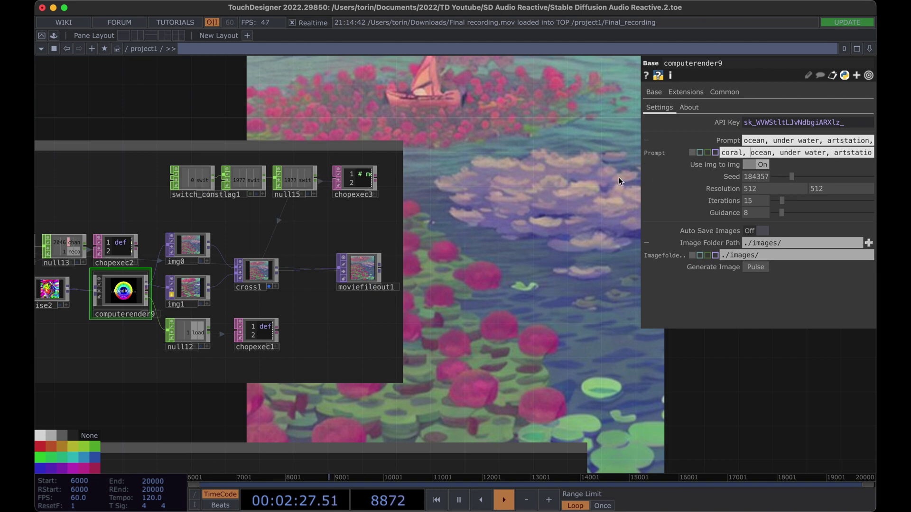
pyautogui.press('Return')
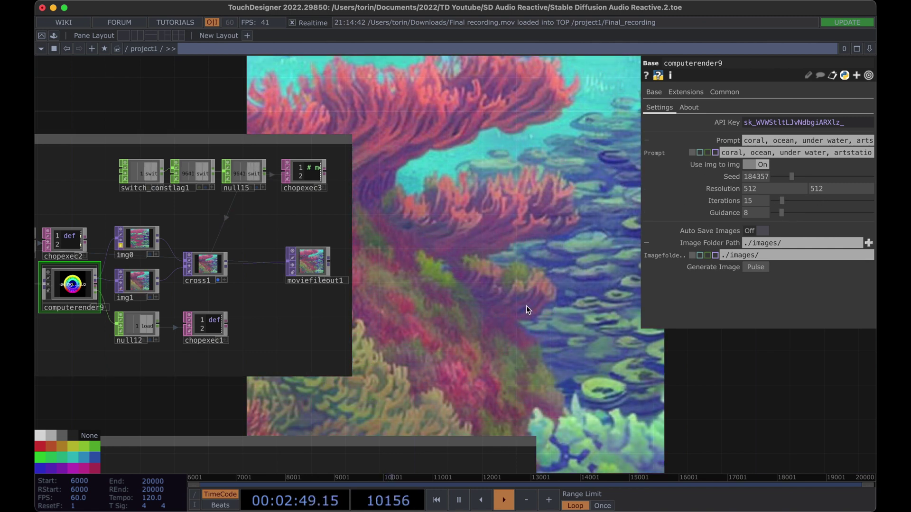
# - Turn off Record in moviefileout1 to end the movie recording
pyautogui.click(308, 262)
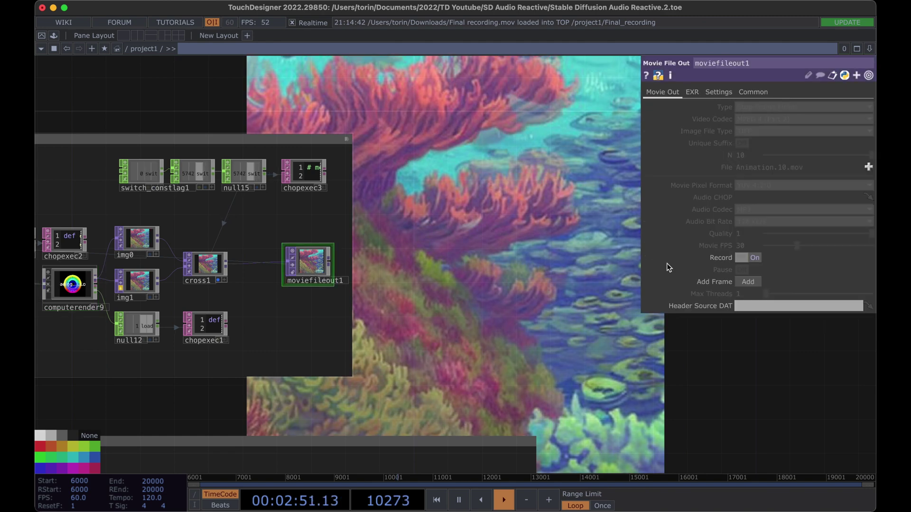
pyautogui.click(750, 259)
pyautogui.moveTo(451, 332); pyautogui.dragTo(492, 260)
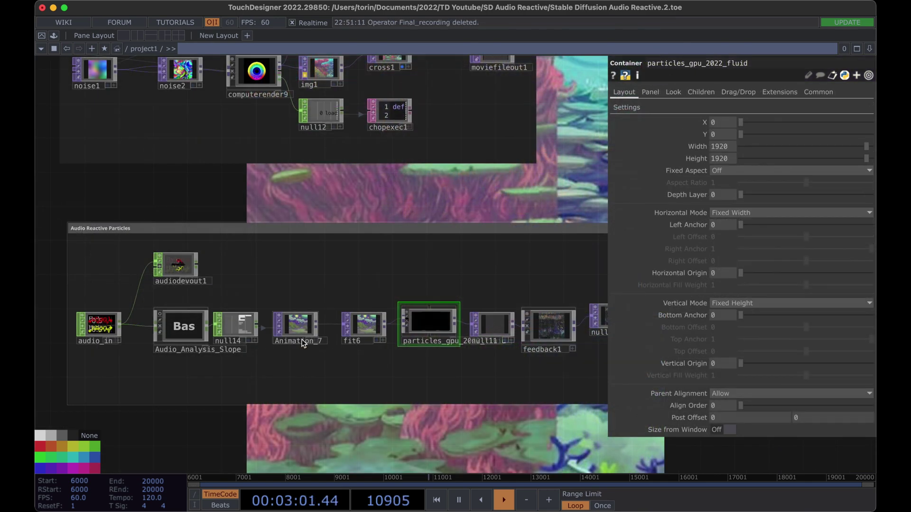
# - Load Animation.10.mov from the SD Audio Reactive folder into the Animation_7 movie input of the Audio Reactive Particles network
pyautogui.click(295, 329)
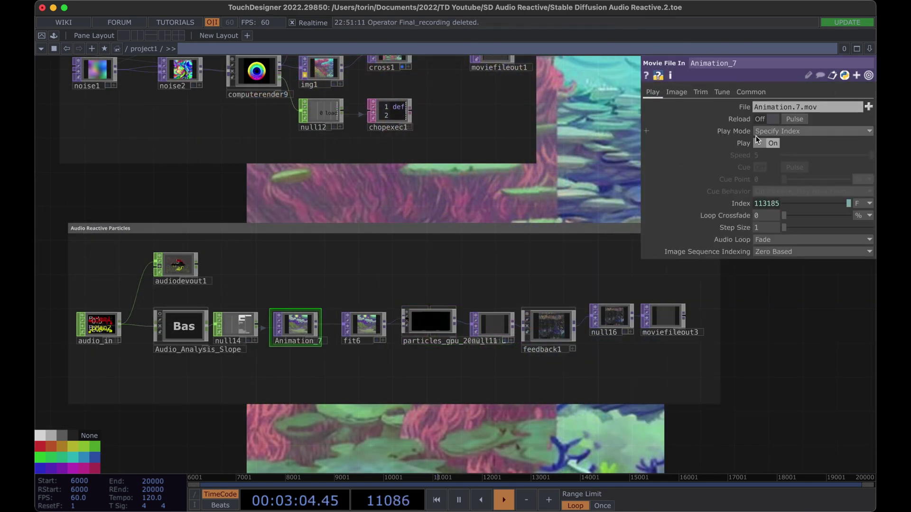
pyautogui.click(869, 108)
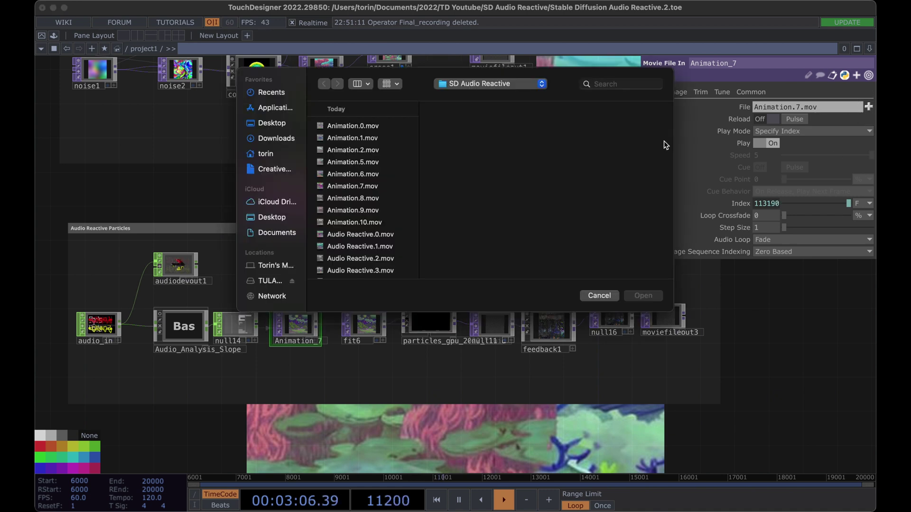
pyautogui.click(475, 83)
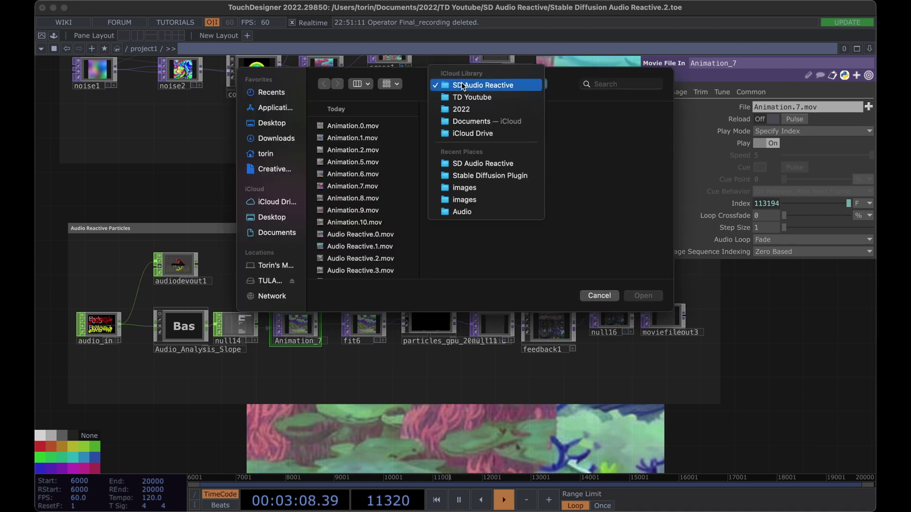
pyautogui.click(467, 84)
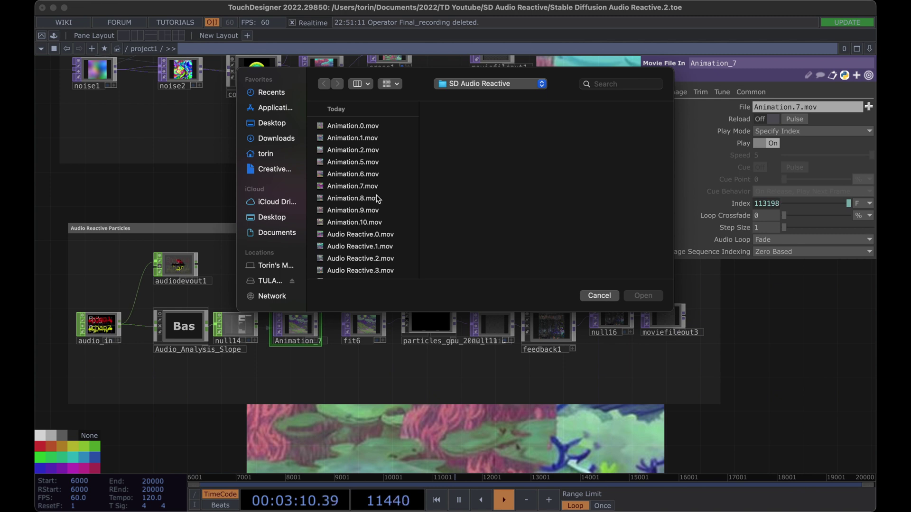
pyautogui.click(369, 224)
pyautogui.doubleClick(367, 221)
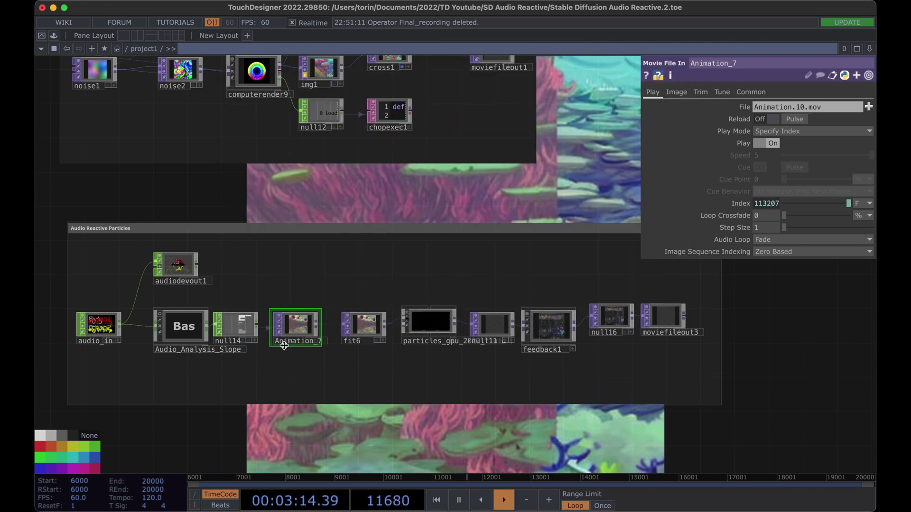
# - Check the Index expression of Animation_7 and examine the particle chain from null14 through fit6, particles_gpu_2022_fluid and feedback1 to moviefileout3
pyautogui.click(763, 207)
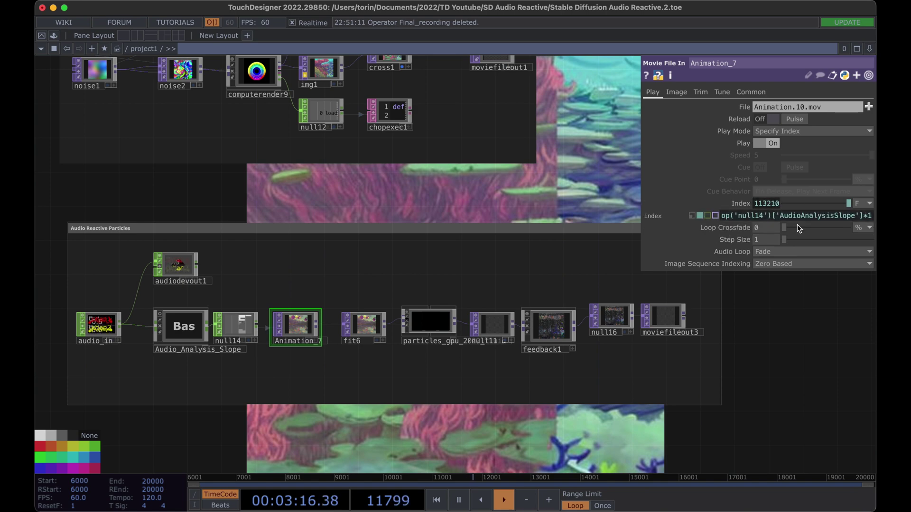
pyautogui.scroll(3, 247, 336)
pyautogui.scroll(3, 248, 336)
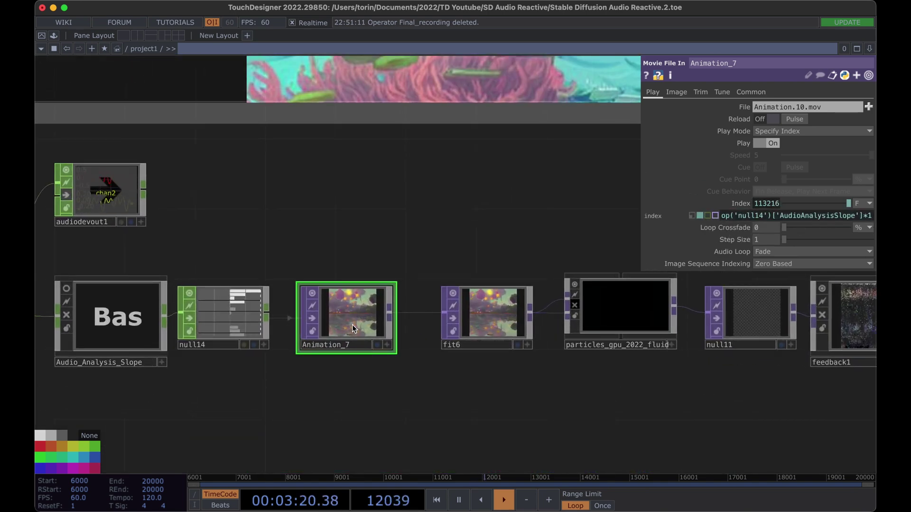
pyautogui.scroll(-1, 352, 325)
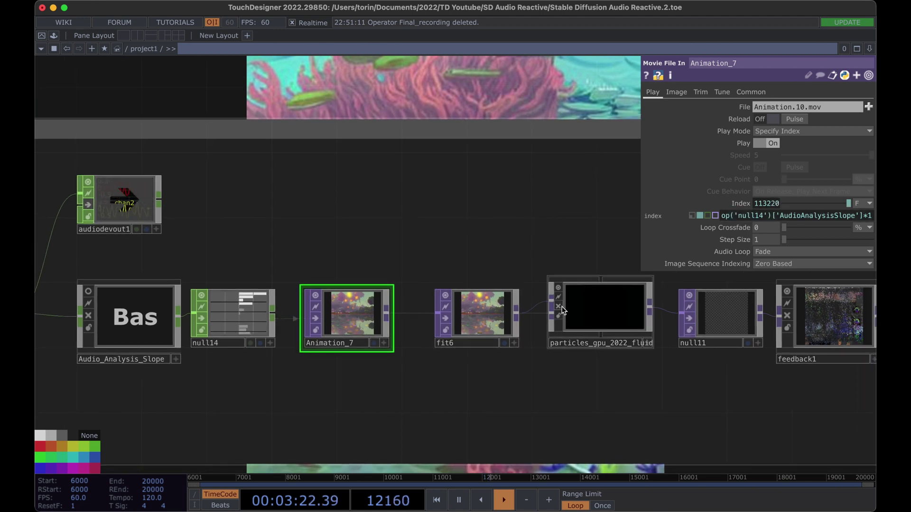
pyautogui.scroll(-3, 547, 368)
pyautogui.moveTo(598, 136); pyautogui.dragTo(439, 141)
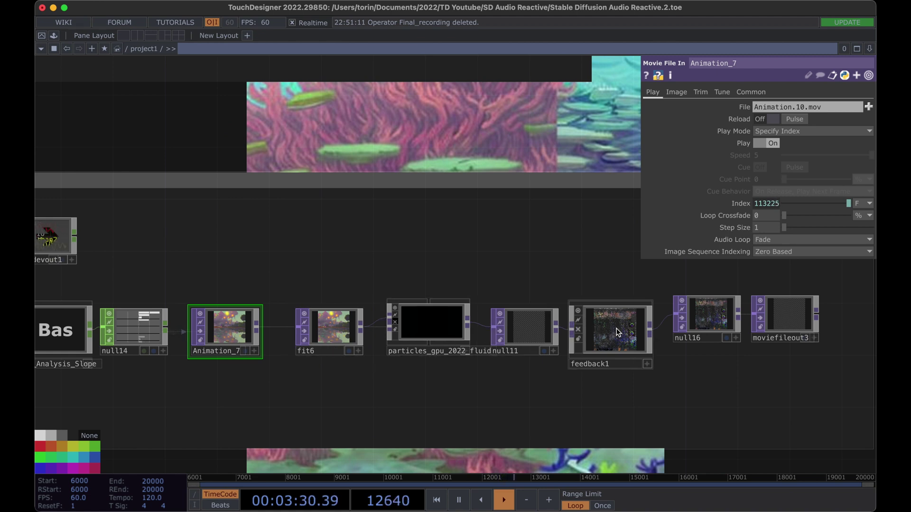
pyautogui.click(792, 312)
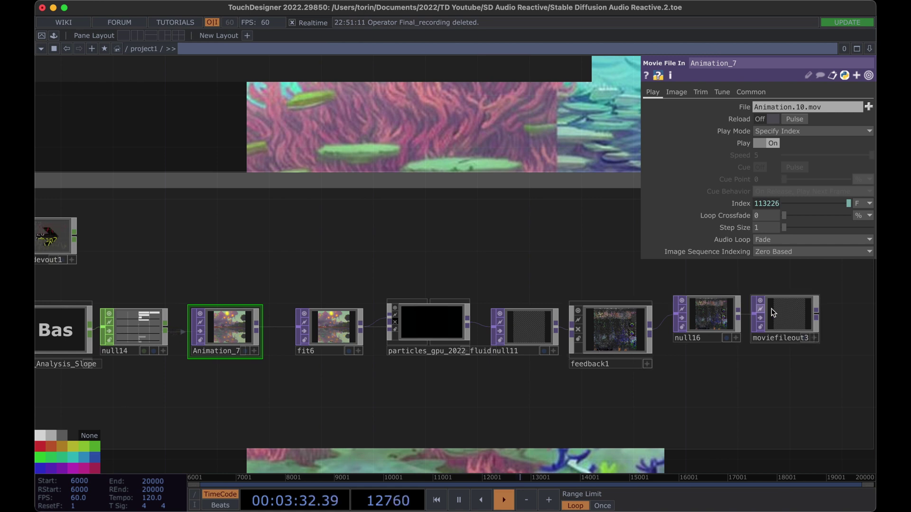
pyautogui.scroll(-1, 792, 313)
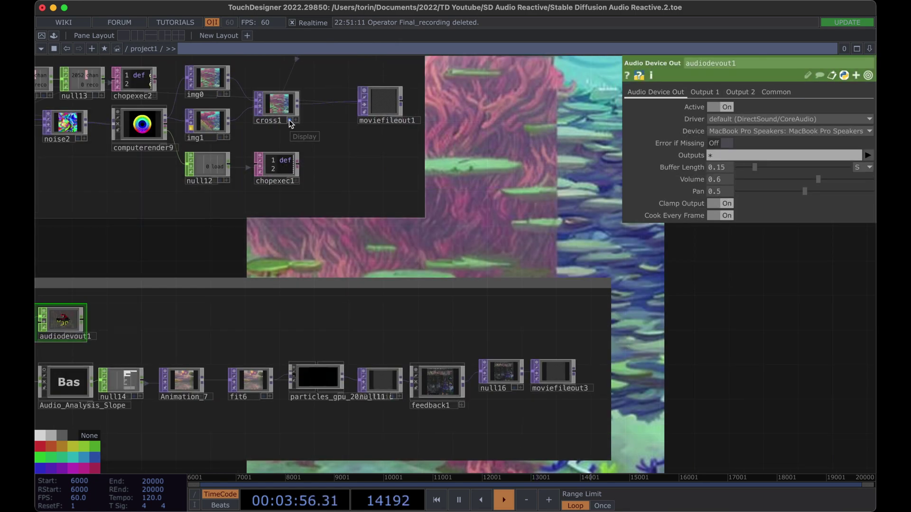
# - Reset feedback1 and turn on cooking for the particles_gpu_2022_fluid component
pyautogui.click(436, 382)
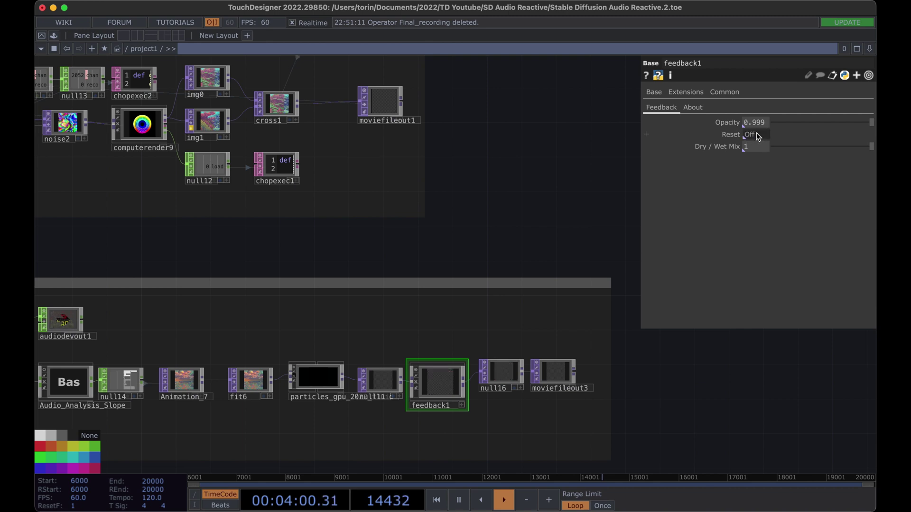
pyautogui.moveTo(479, 267); pyautogui.dragTo(498, 246)
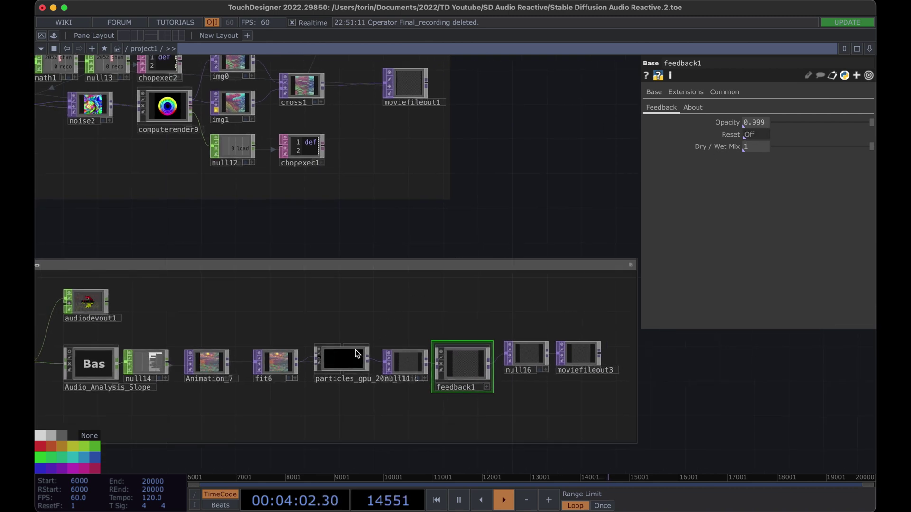
pyautogui.scroll(4, 317, 386)
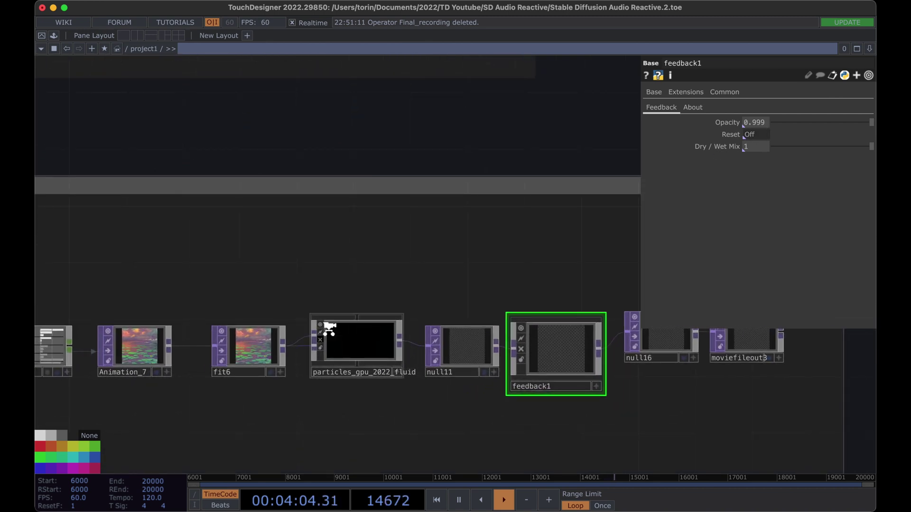
pyautogui.scroll(-4, 329, 328)
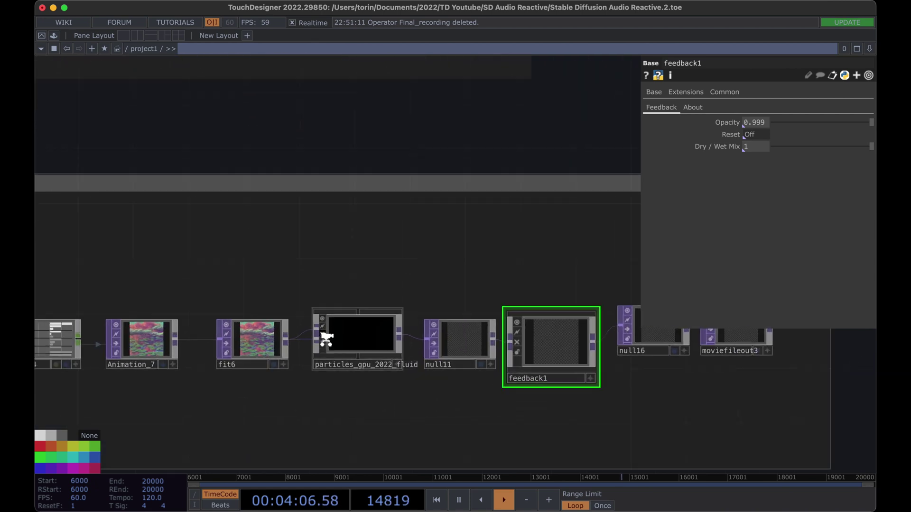
pyautogui.click(326, 339)
pyautogui.scroll(5, 287, 310)
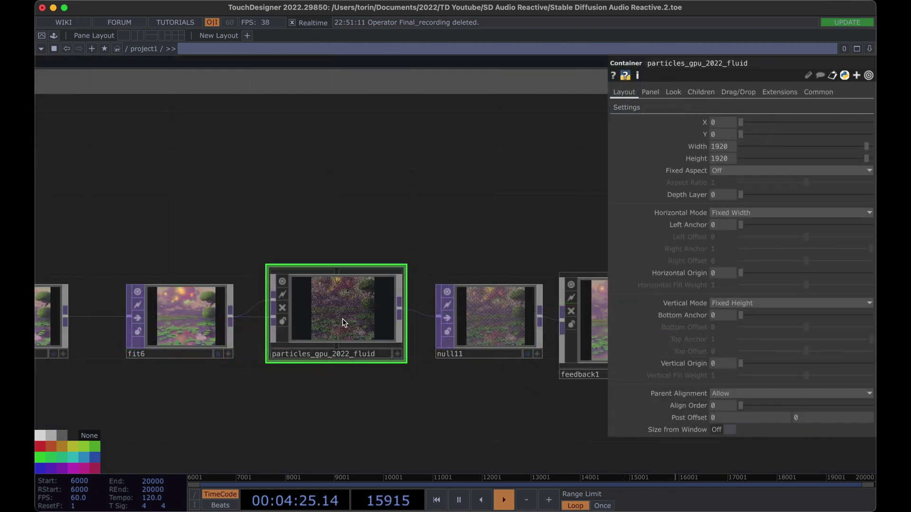
# - Inspect the feedback1 output up close and set its Opacity to 1
pyautogui.moveTo(452, 425); pyautogui.dragTo(380, 354)
pyautogui.scroll(5, 384, 350)
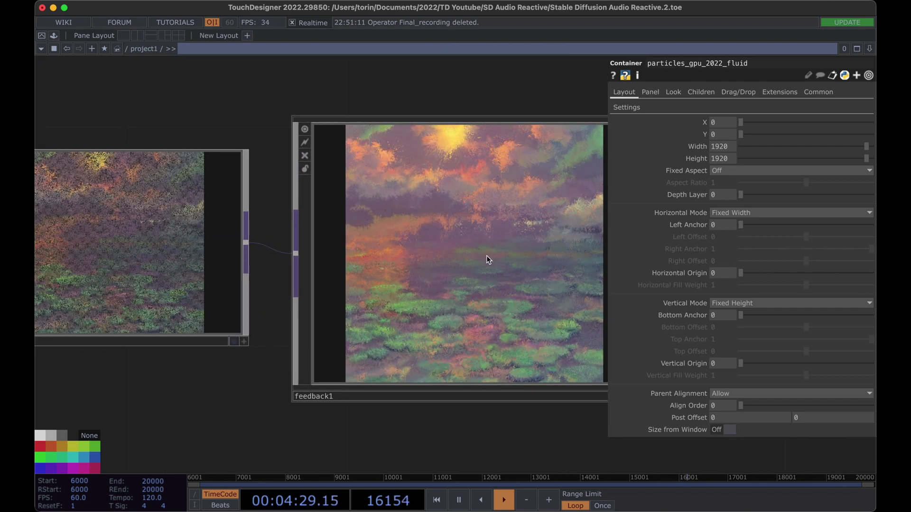
pyautogui.scroll(-5, 495, 253)
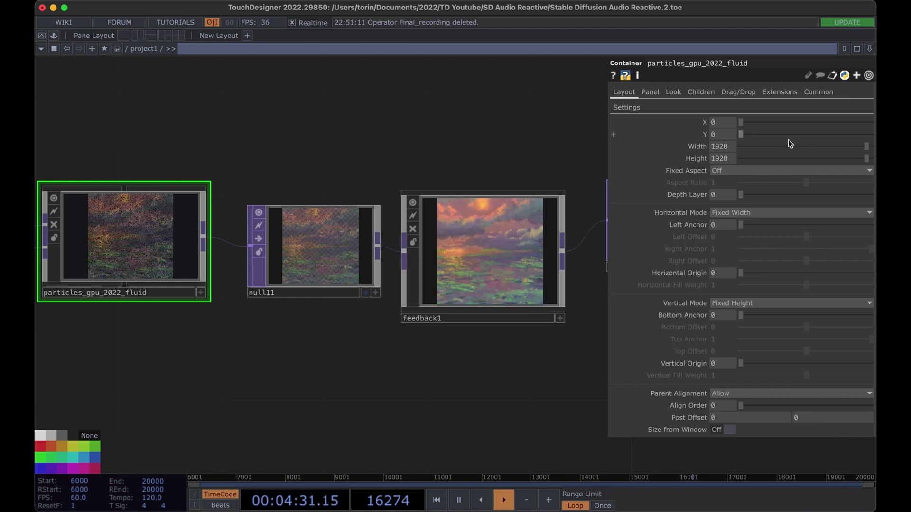
pyautogui.click(480, 254)
pyautogui.moveTo(870, 125)
pyautogui.mouseDown()
pyautogui.moveTo(746, 128)
pyautogui.moveTo(873, 130)
pyautogui.mouseUp()
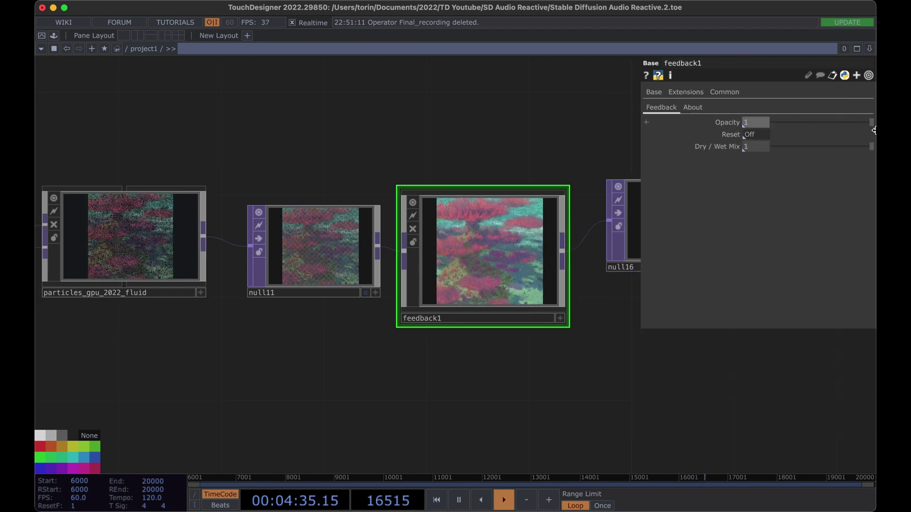
# - Examine the feedback1 particle image in detail and go back to the audio_in start of the Audio Reactive Particles network
pyautogui.scroll(4, 531, 217)
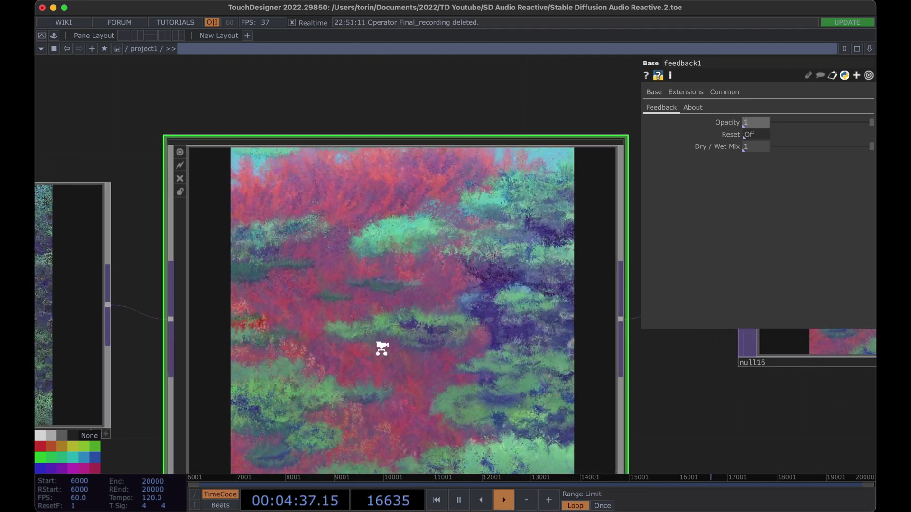
pyautogui.scroll(-3, 382, 349)
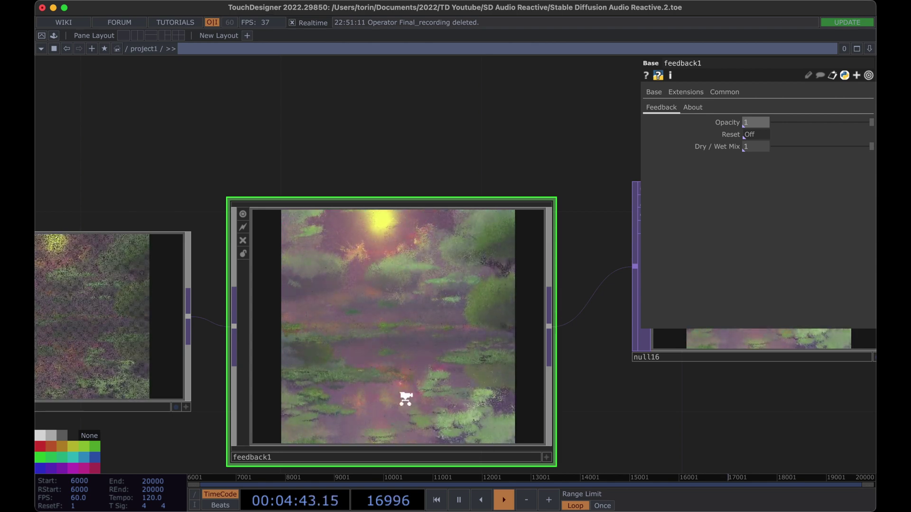
pyautogui.scroll(-5, 405, 397)
pyautogui.moveTo(190, 137); pyautogui.dragTo(744, 135)
pyautogui.moveTo(368, 134); pyautogui.dragTo(412, 123)
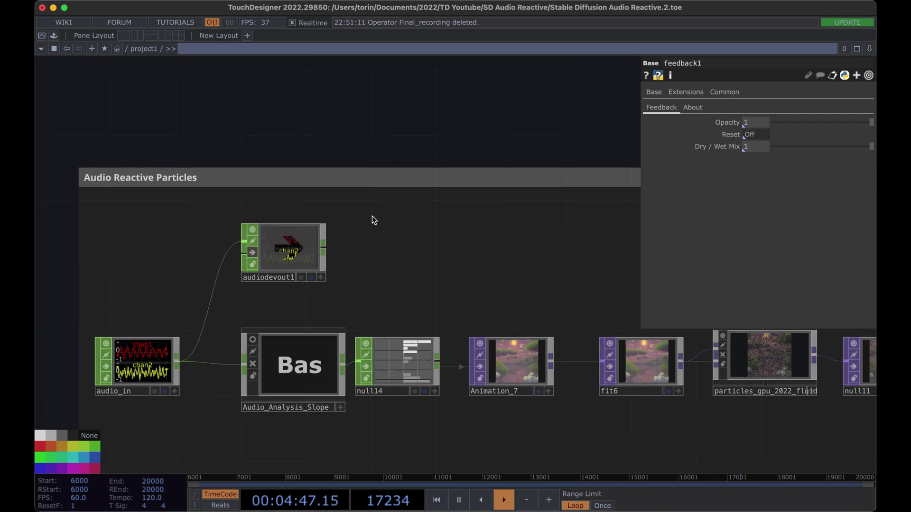
# - Check the audio_in source and set it as the Audio CHOP of moviefileout3
pyautogui.click(127, 363)
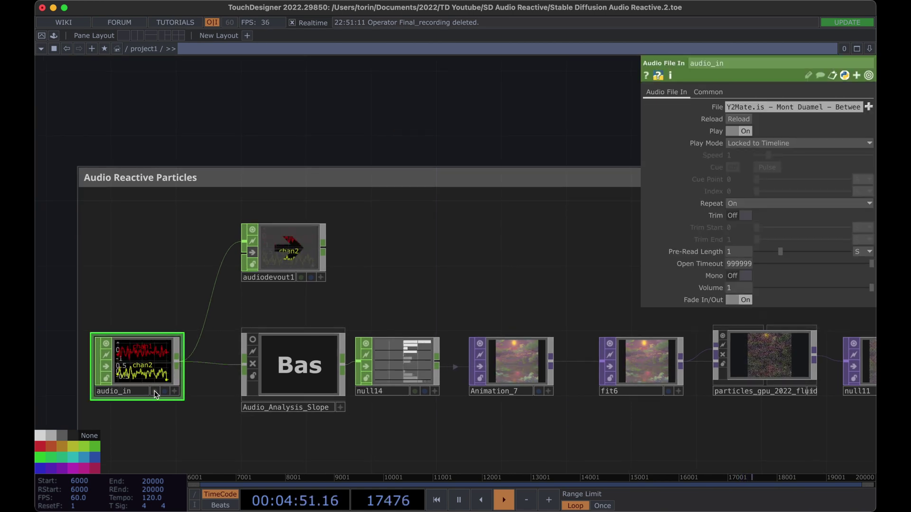
pyautogui.scroll(-5, 152, 377)
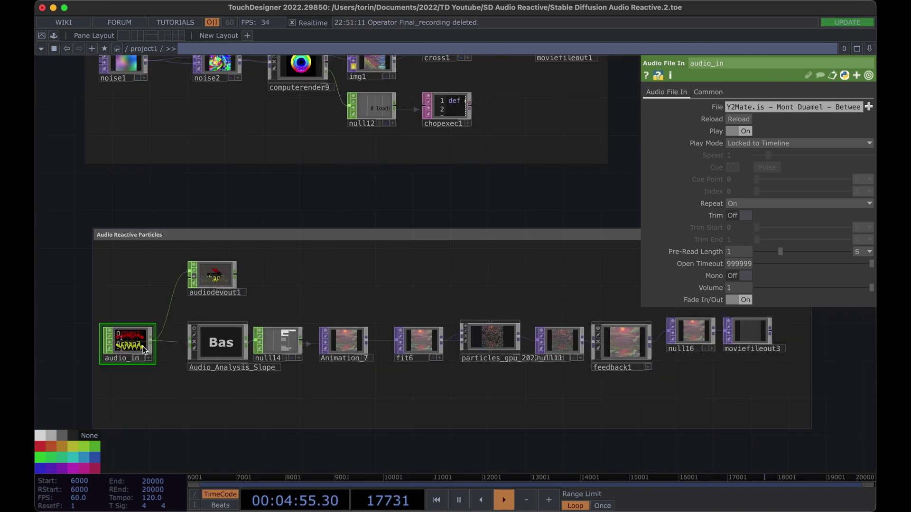
pyautogui.click(744, 335)
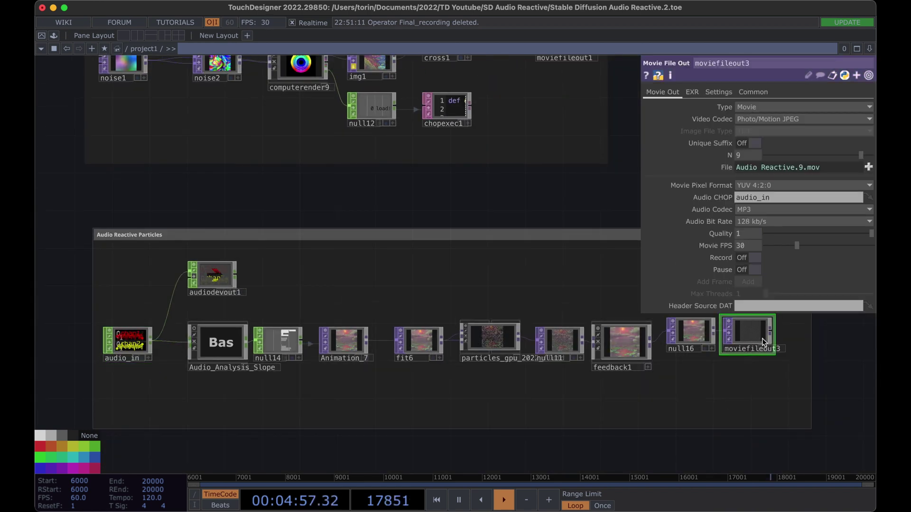
pyautogui.moveTo(127, 341); pyautogui.dragTo(802, 198)
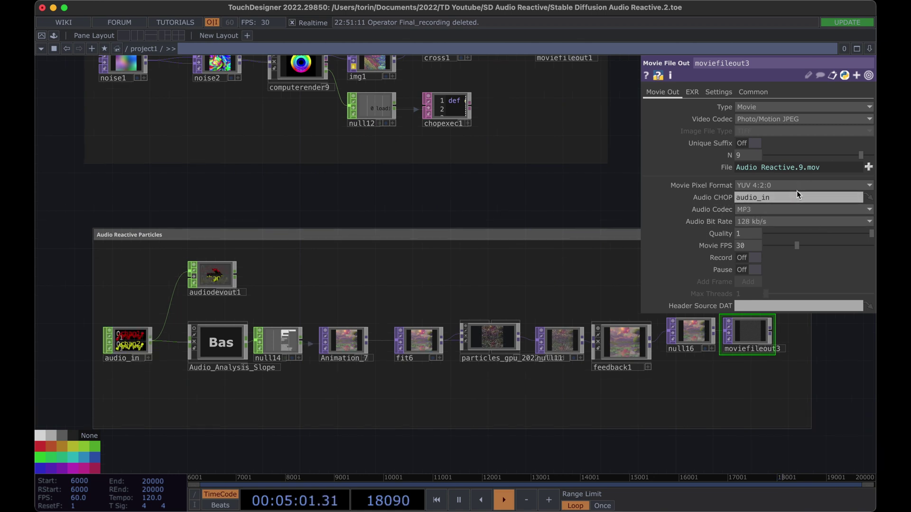
pyautogui.moveTo(128, 342); pyautogui.dragTo(780, 197)
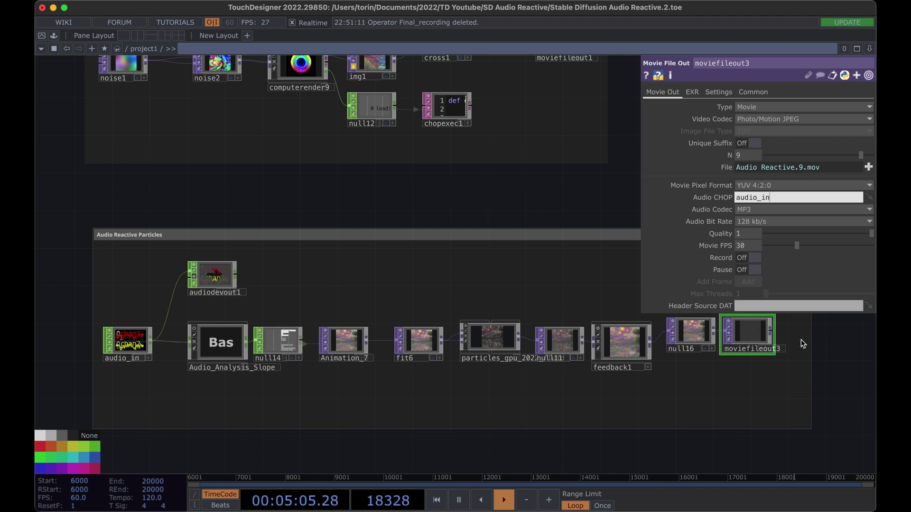
# - Open the Audio_Analysis_Slope component's network and select the audioAnalysis container inside it
pyautogui.hscroll(3, 799, 353)
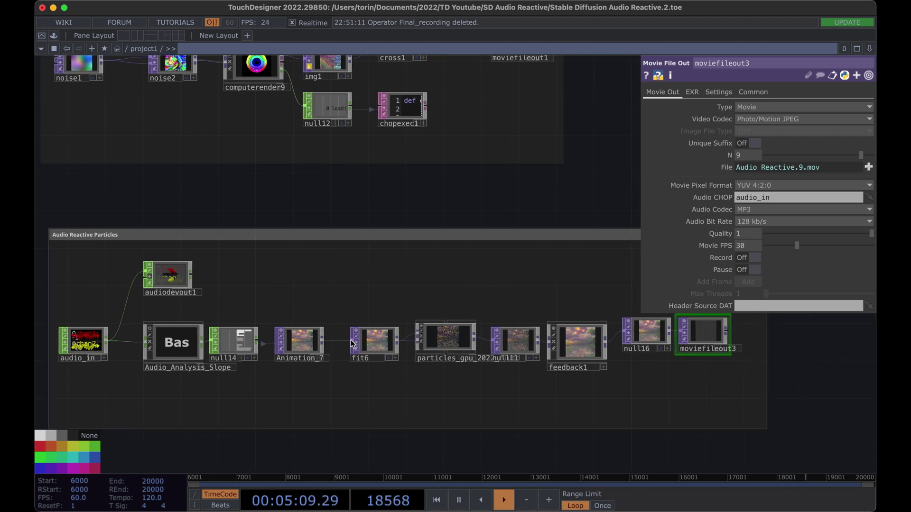
pyautogui.click(102, 342)
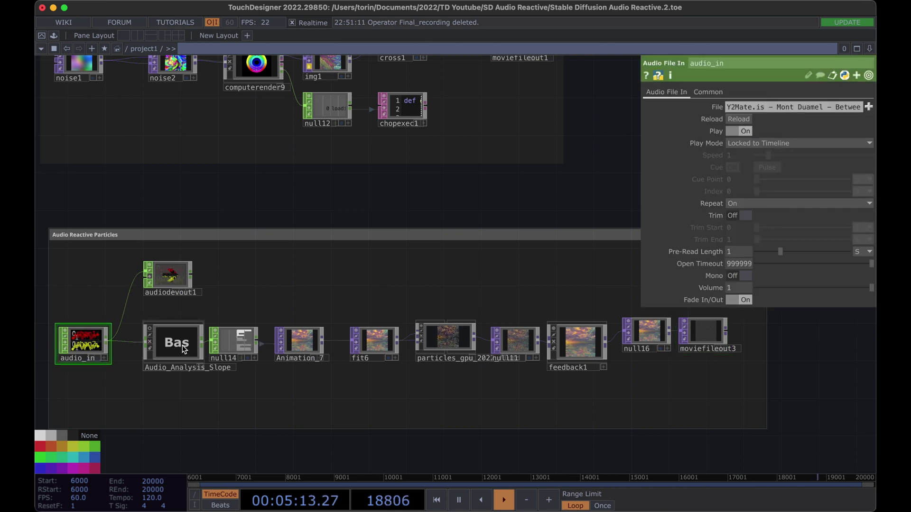
pyautogui.moveTo(183, 349); pyautogui.dragTo(175, 349)
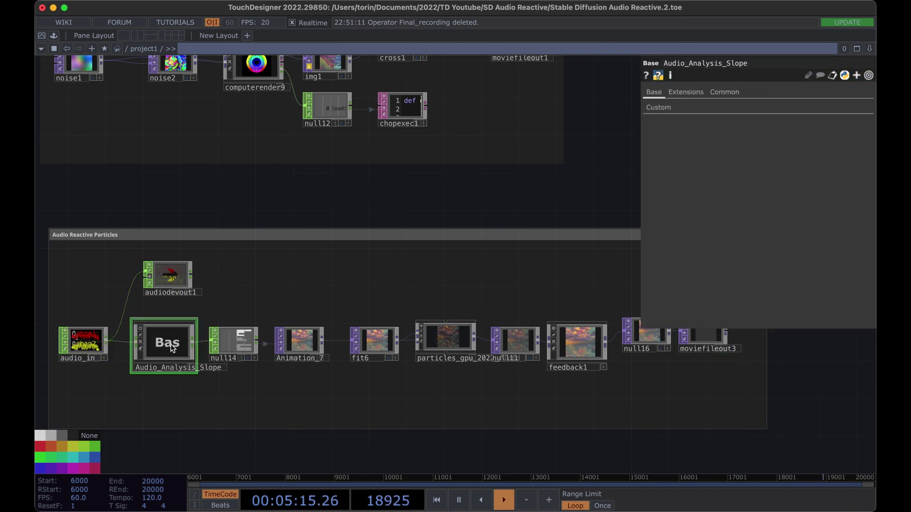
pyautogui.doubleClick(172, 349)
pyautogui.moveTo(101, 360); pyautogui.dragTo(512, 372)
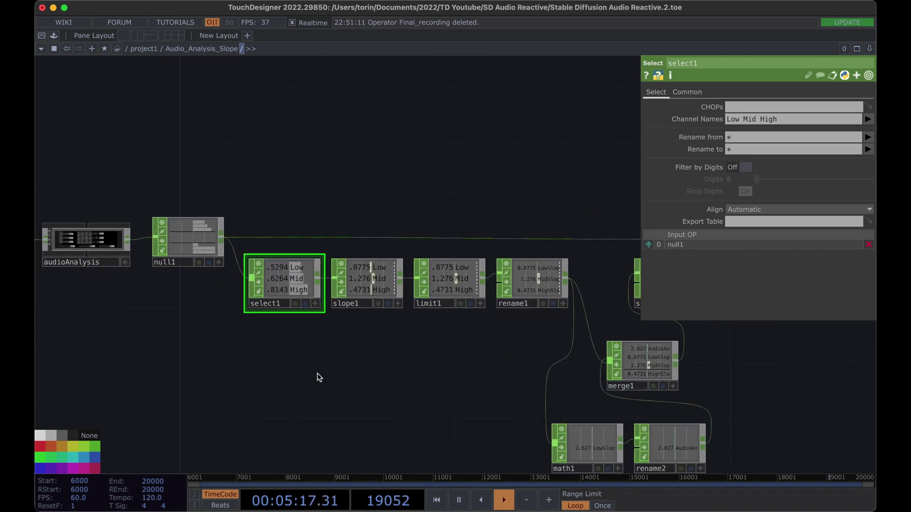
pyautogui.moveTo(317, 373); pyautogui.dragTo(375, 374)
pyautogui.hscroll(-5, 206, 227)
pyautogui.click(228, 251)
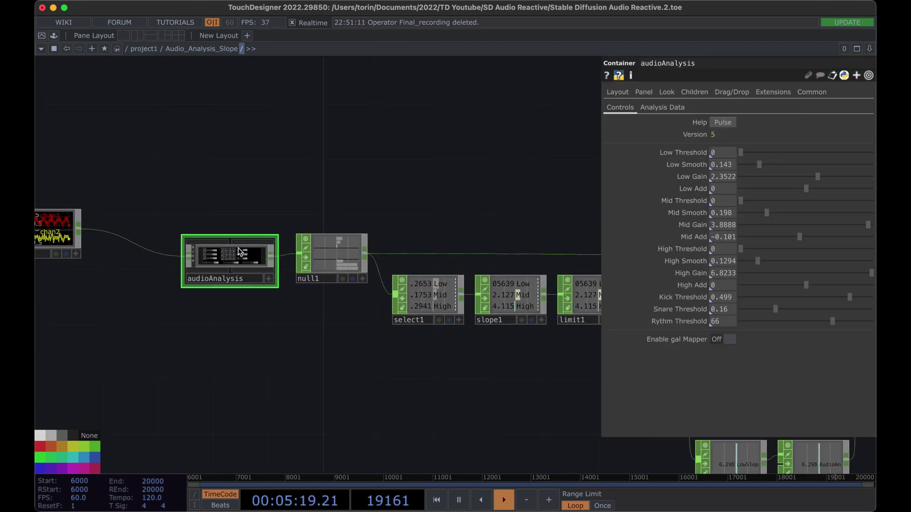
# - Examine the audioAnalysis container and the analysis channels it feeds into null1
pyautogui.scroll(5, 309, 255)
pyautogui.scroll(-5, 241, 299)
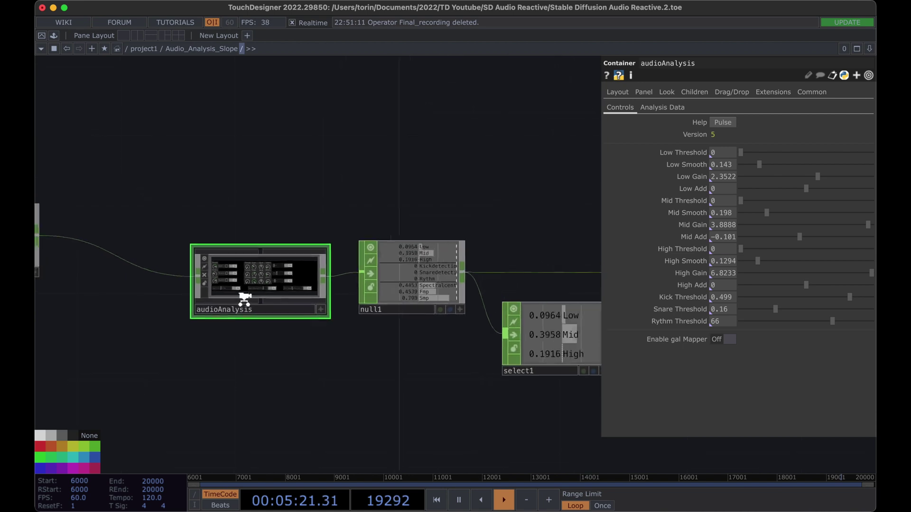
pyautogui.moveTo(393, 400); pyautogui.dragTo(326, 391)
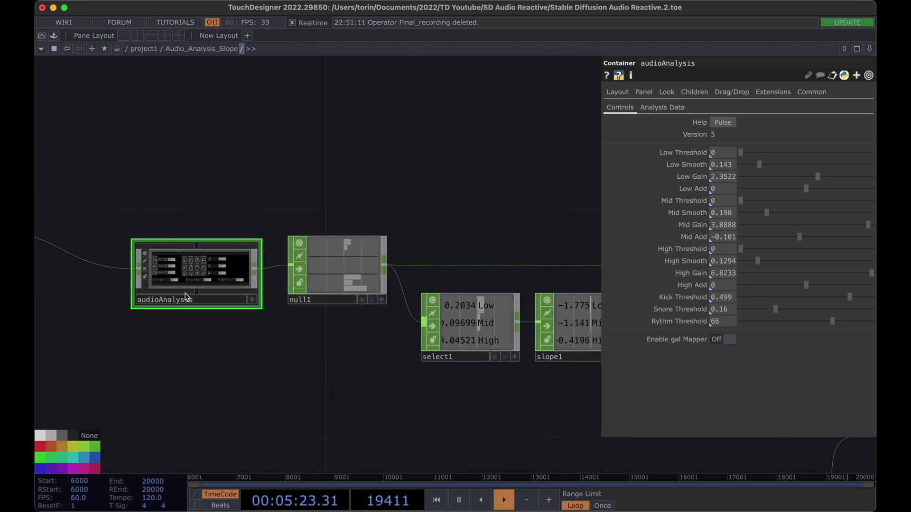
pyautogui.scroll(4, 319, 249)
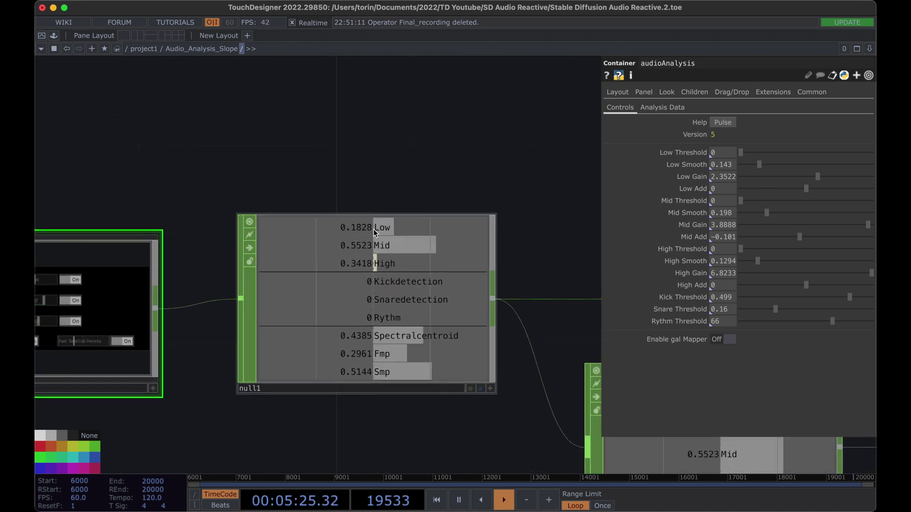
pyautogui.scroll(-5, 389, 262)
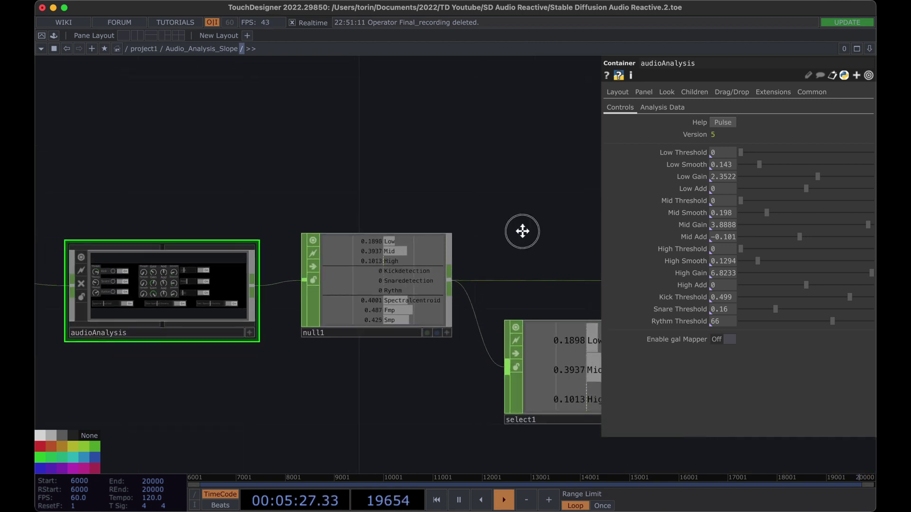
# - Examine slope1 and compare its Low, Mid and High channels with those in select1 and limit1
pyautogui.moveTo(526, 233); pyautogui.dragTo(221, 213)
pyautogui.scroll(-2, 221, 212)
pyautogui.click(407, 363)
pyautogui.scroll(3, 407, 363)
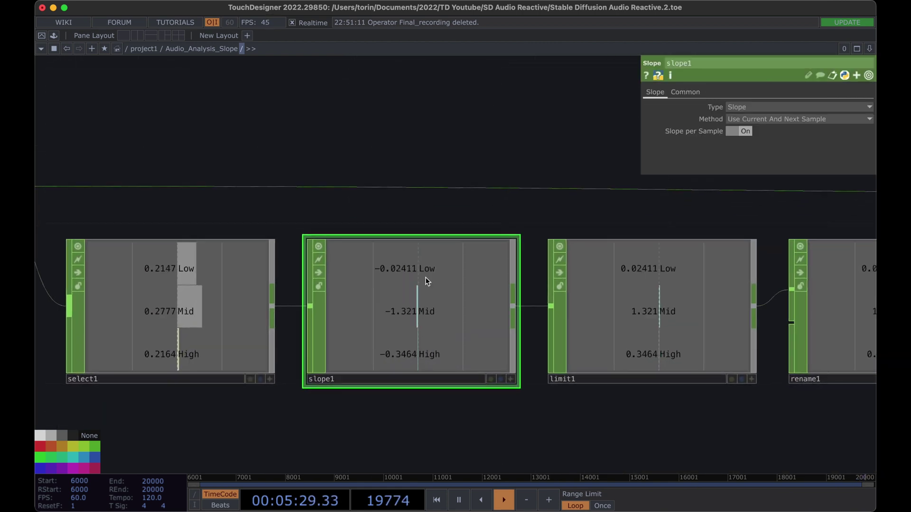
pyautogui.scroll(-1, 426, 261)
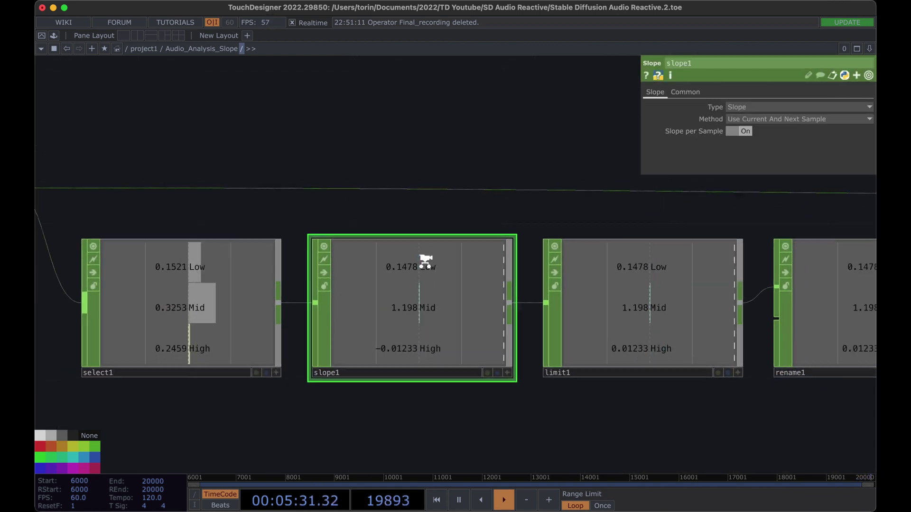
pyautogui.scroll(-3, 431, 373)
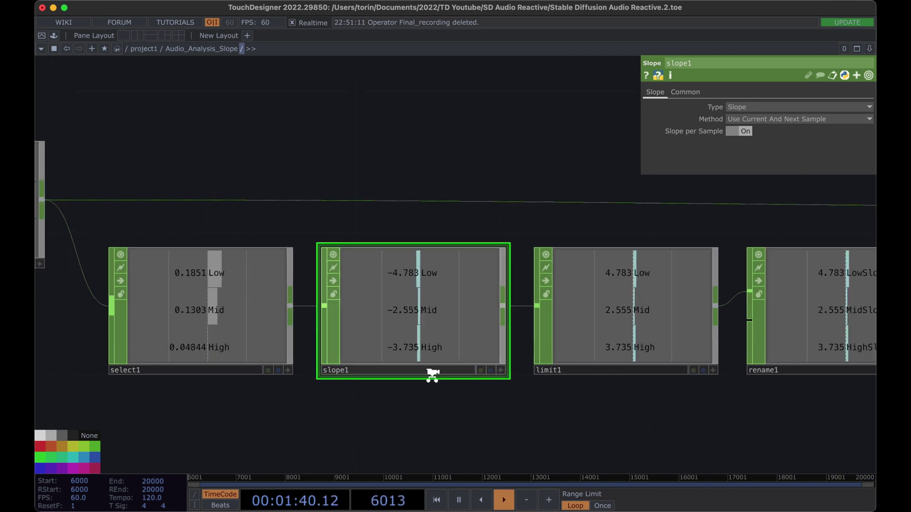
# - Follow the slope chain through rename1 and speed1, and move merge2 slightly clear of speed1
pyautogui.moveTo(555, 406); pyautogui.dragTo(269, 405)
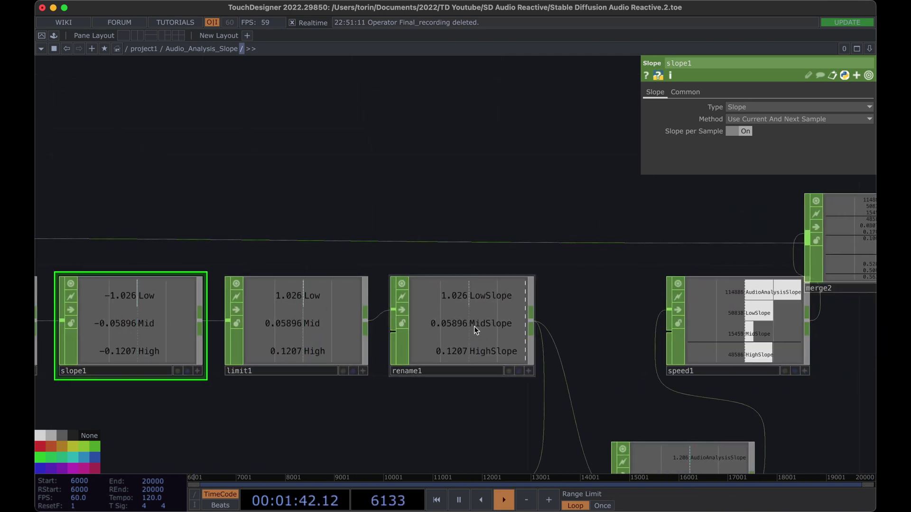
pyautogui.scroll(-2, 477, 332)
pyautogui.moveTo(718, 386); pyautogui.dragTo(300, 335)
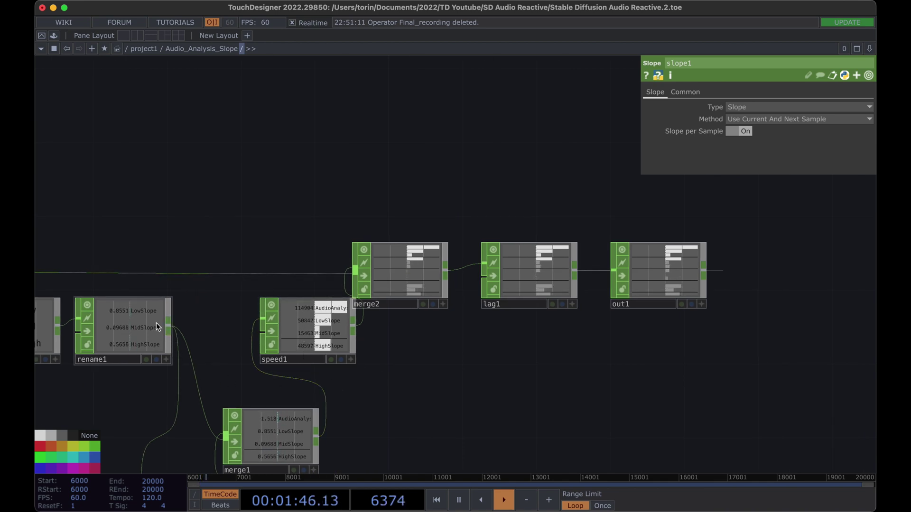
pyautogui.moveTo(284, 220); pyautogui.dragTo(256, 225)
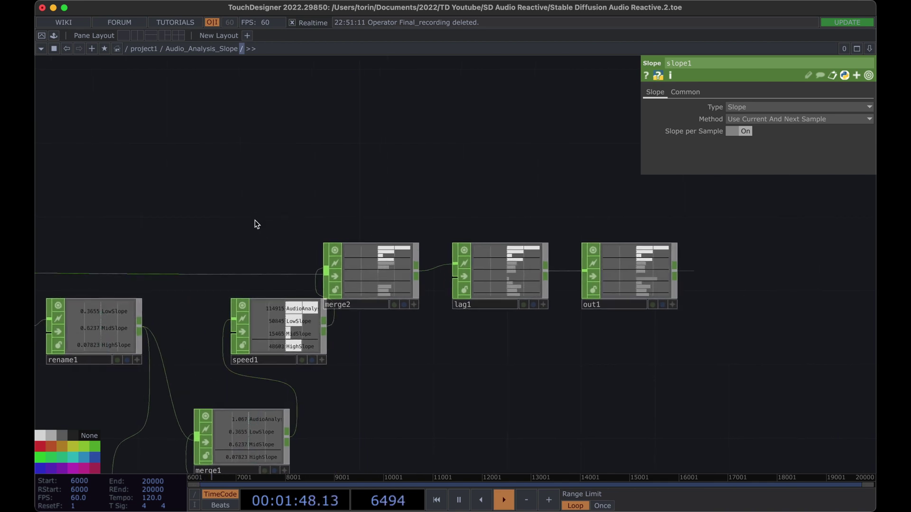
pyautogui.moveTo(380, 287); pyautogui.dragTo(397, 287)
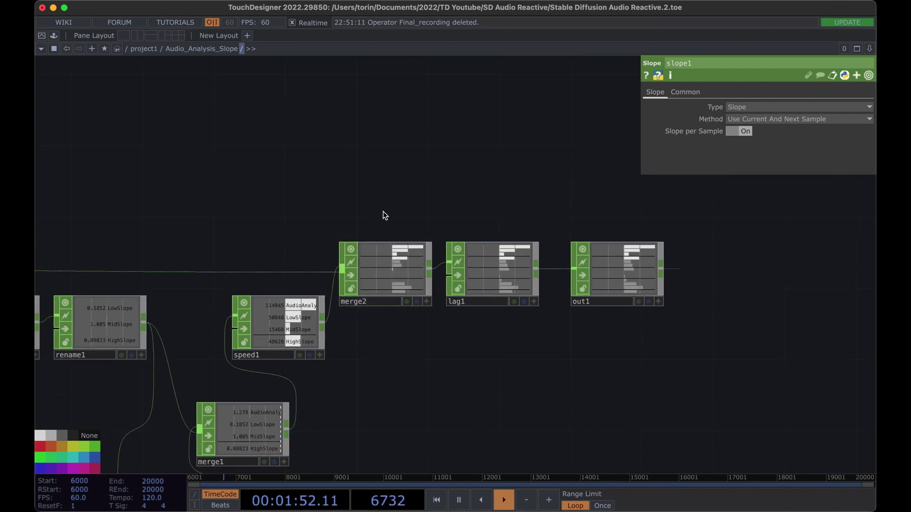
pyautogui.moveTo(388, 215)
pyautogui.mouseDown()
pyautogui.moveTo(381, 217)
pyautogui.moveTo(391, 214)
pyautogui.mouseUp()
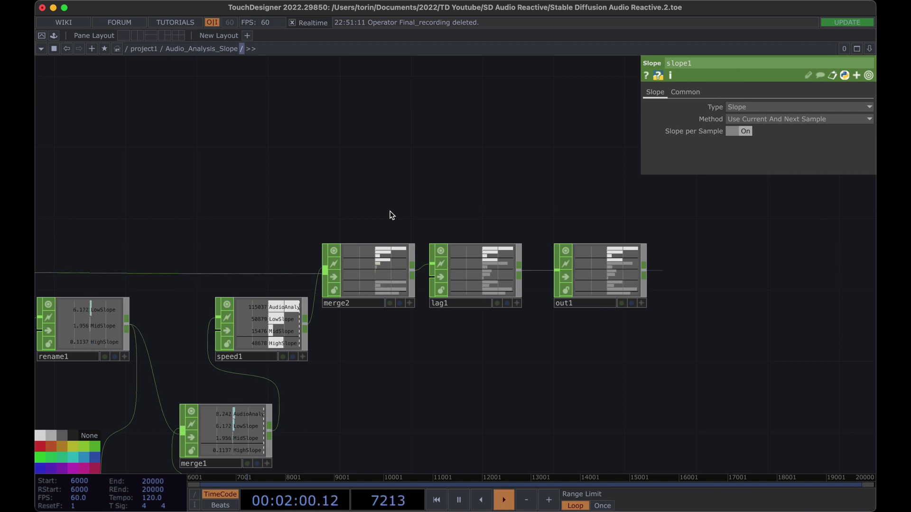
# - Return to the project1 network and examine the channels in null14 up close
pyautogui.press('u')
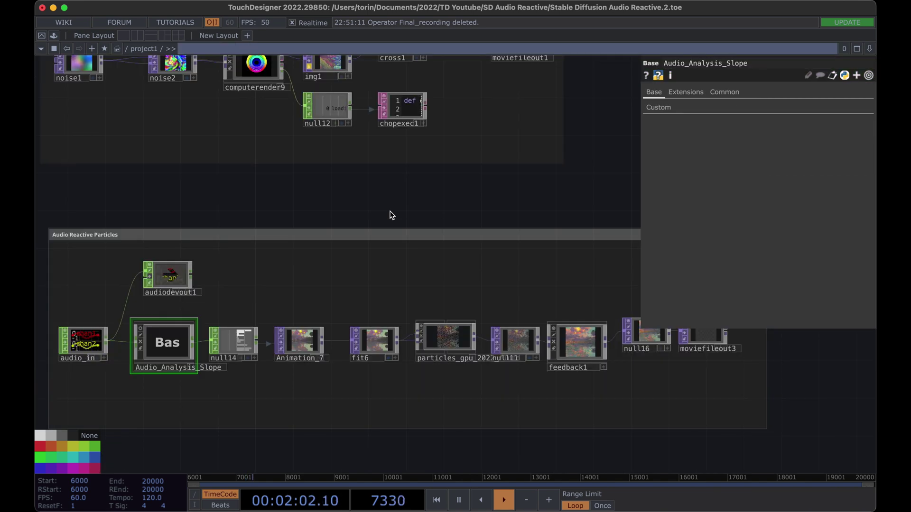
pyautogui.scroll(5, 250, 335)
pyautogui.click(249, 334)
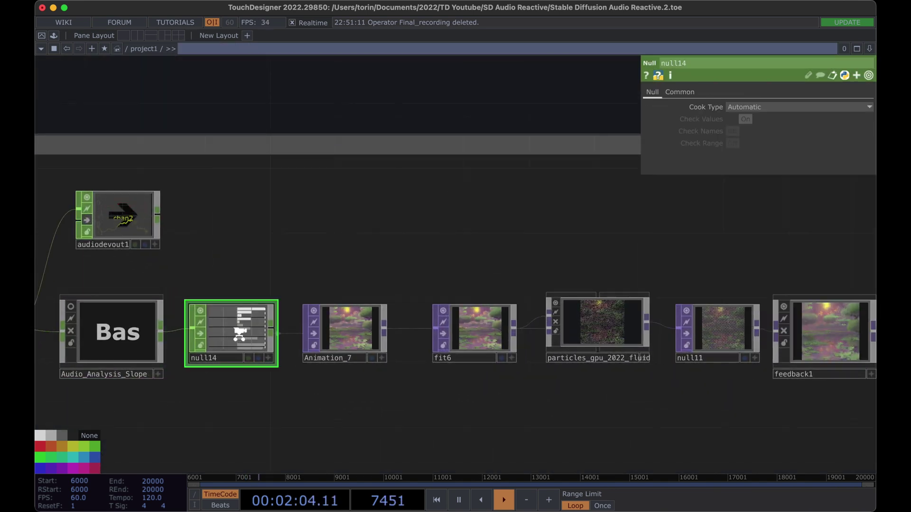
pyautogui.scroll(5, 238, 334)
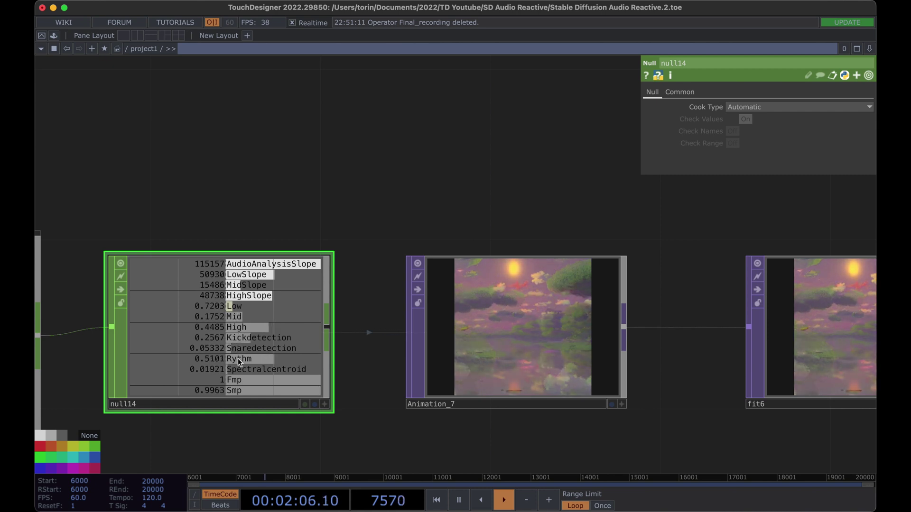
pyautogui.scroll(-2, 238, 358)
pyautogui.scroll(-2, 238, 357)
# - Reopen the Audio_Analysis_Slope network and examine the accumulating slope channels in speed1
pyautogui.click(75, 318)
pyautogui.press('i')
pyautogui.moveTo(476, 336); pyautogui.dragTo(530, 300)
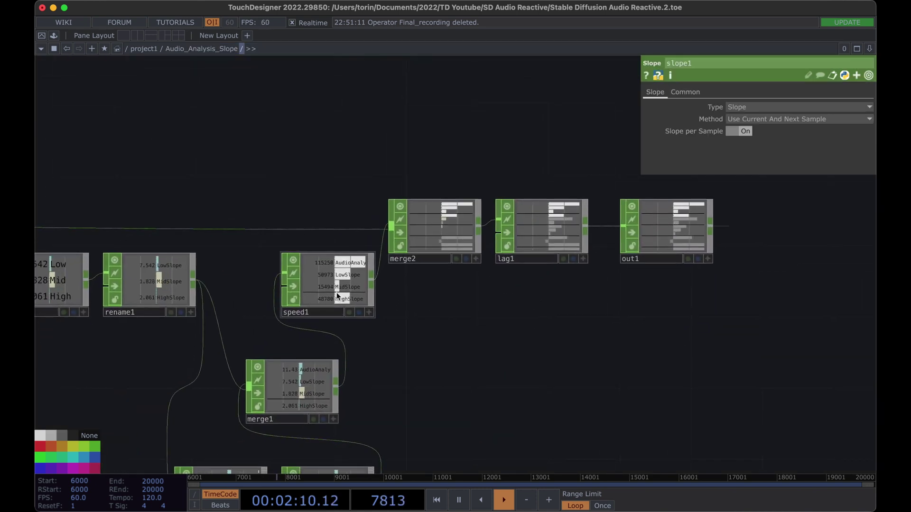
pyautogui.click(318, 292)
pyautogui.scroll(5, 324, 286)
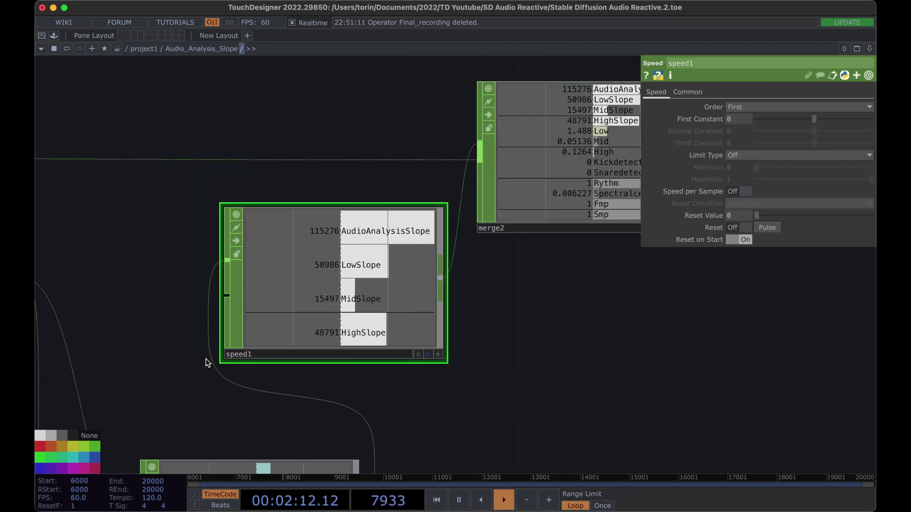
pyautogui.scroll(-2, 375, 278)
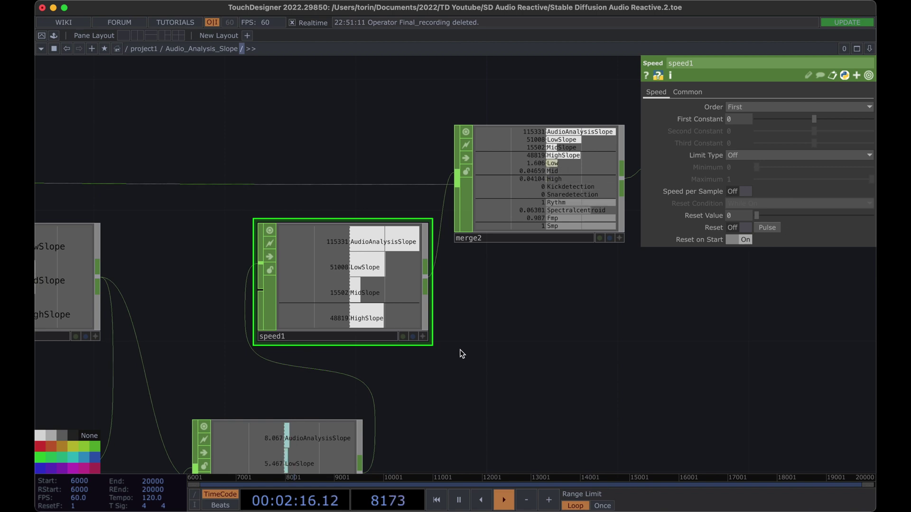
# - Go back to the project1 network and inspect the Animation_7 movie and its playback parameters beside null14
pyautogui.scroll(-1, 524, 365)
pyautogui.moveTo(562, 359); pyautogui.dragTo(498, 359)
pyautogui.press('u')
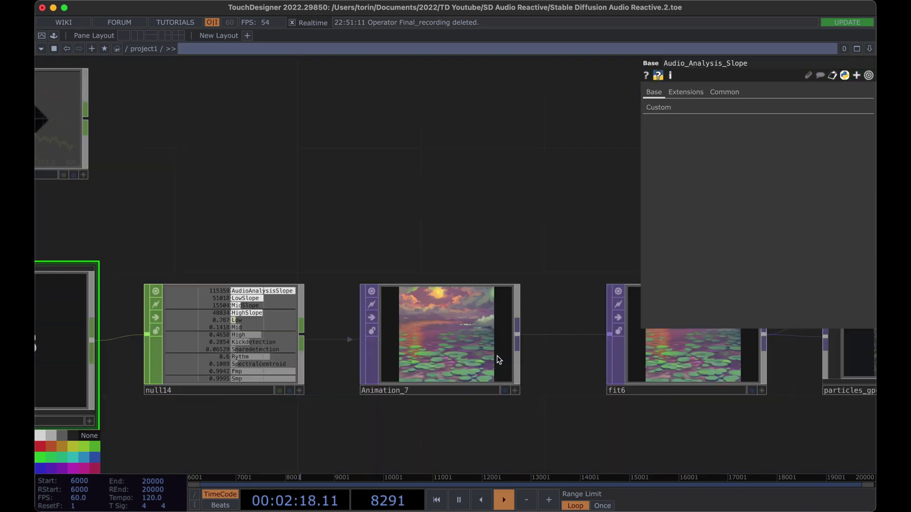
pyautogui.click(404, 356)
pyautogui.scroll(2, 218, 350)
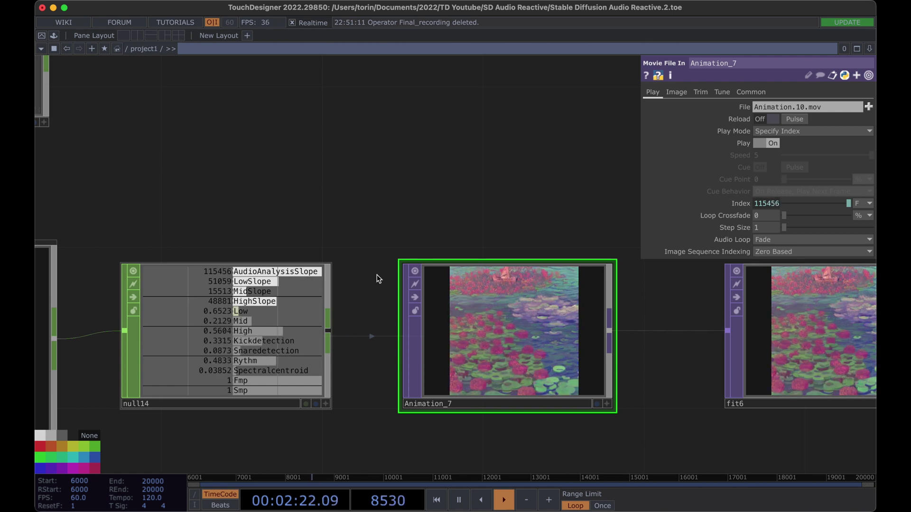
pyautogui.scroll(-2, 515, 295)
# - Try a multiplier of 10 on AudioAnalysisSlope in the Index expression of Animation_7
pyautogui.click(785, 204)
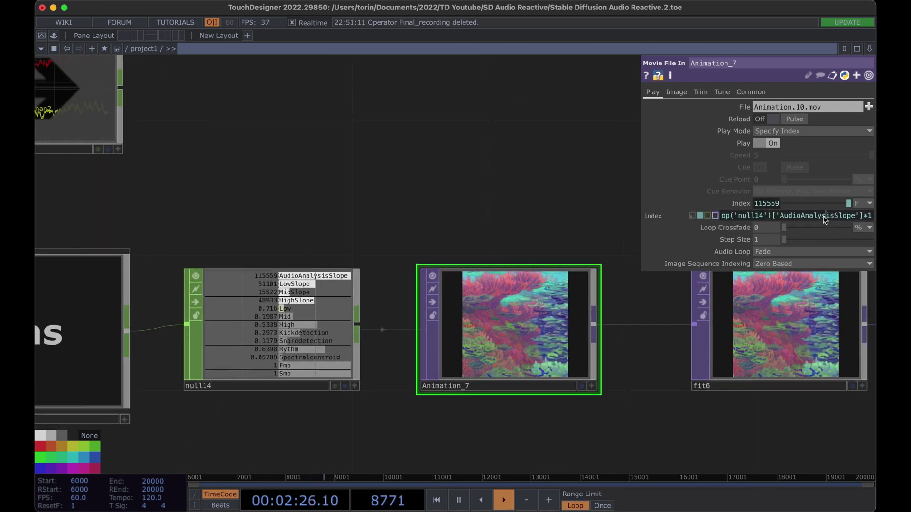
pyautogui.write('0')
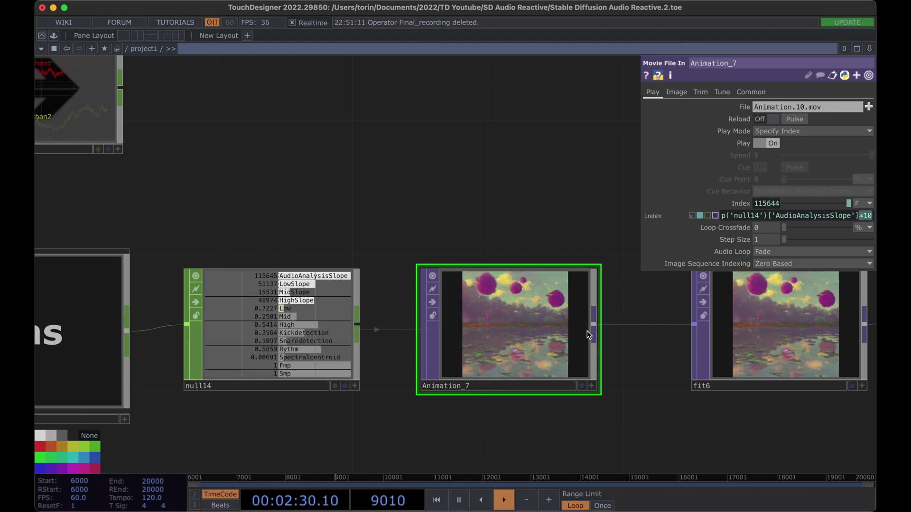
pyautogui.scroll(-2, 575, 336)
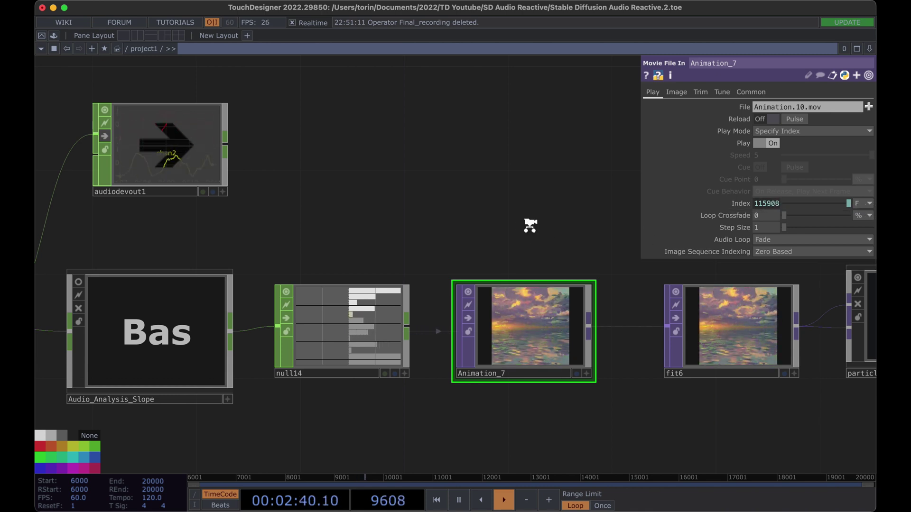
# - Review the chain from audio_in to fit6 and watch the Animation_7 image up close
pyautogui.scroll(-2, 530, 226)
pyautogui.scroll(-1, 267, 222)
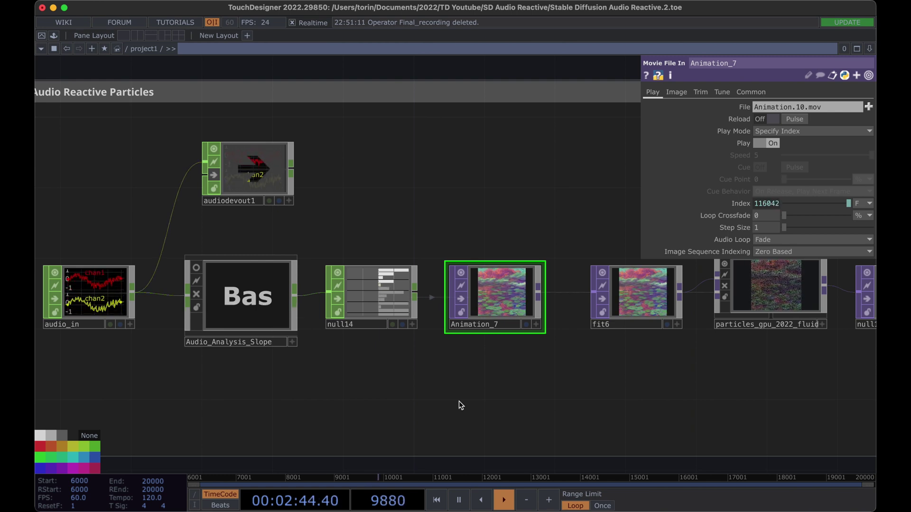
pyautogui.scroll(5, 495, 323)
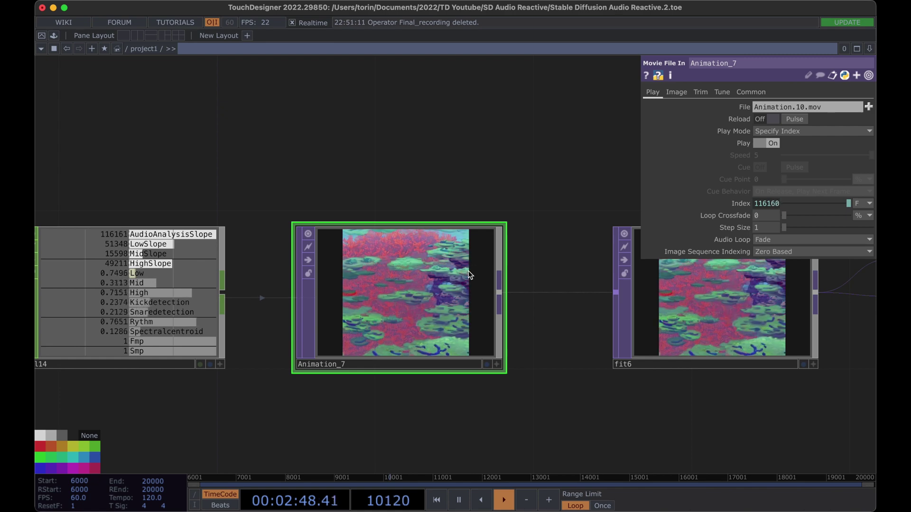
# - Open the Settings parameters of the particles_gpu_2022_fluid container and try lowering its Force to 0
pyautogui.scroll(-4, 463, 277)
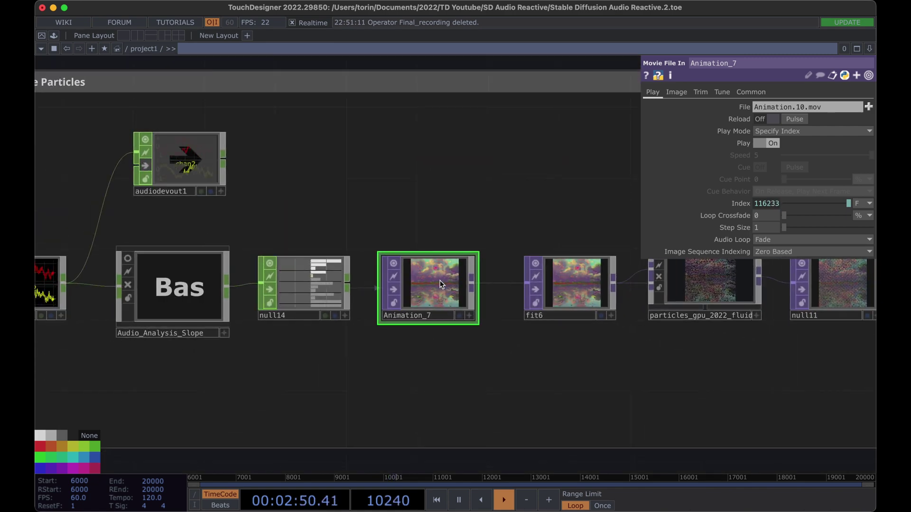
pyautogui.scroll(-2, 441, 282)
pyautogui.moveTo(565, 366); pyautogui.dragTo(332, 382)
pyautogui.click(461, 311)
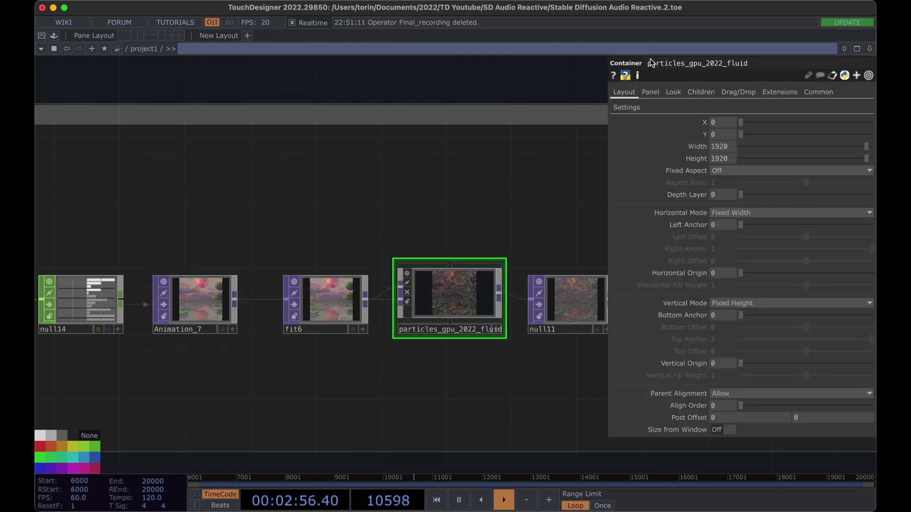
pyautogui.click(632, 106)
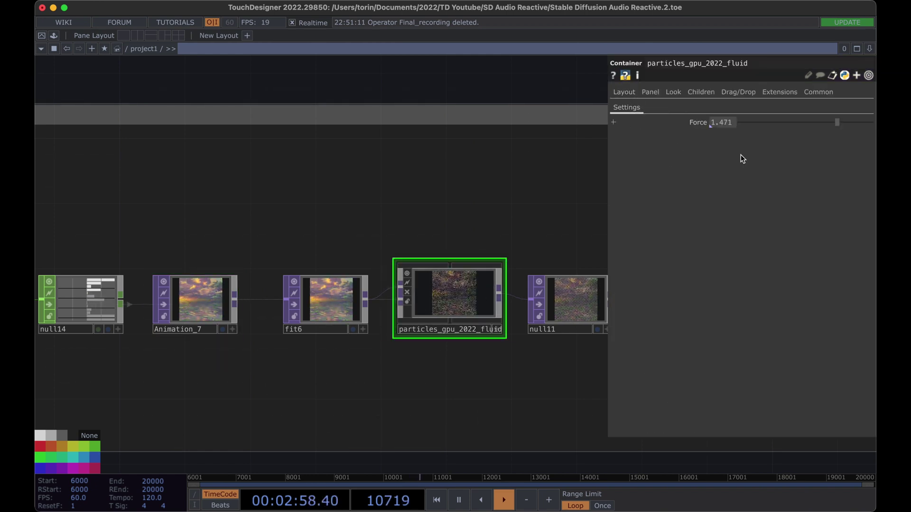
pyautogui.moveTo(837, 122); pyautogui.dragTo(797, 123)
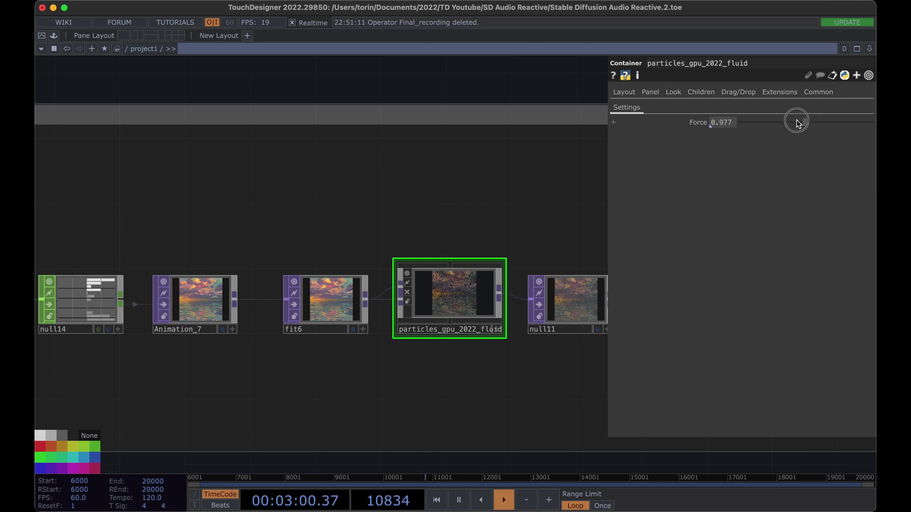
# - Examine the particle effect in null16 up close and try a Force of 2
pyautogui.moveTo(456, 96); pyautogui.dragTo(244, 107)
pyautogui.scroll(1, 490, 379)
pyautogui.scroll(3, 474, 315)
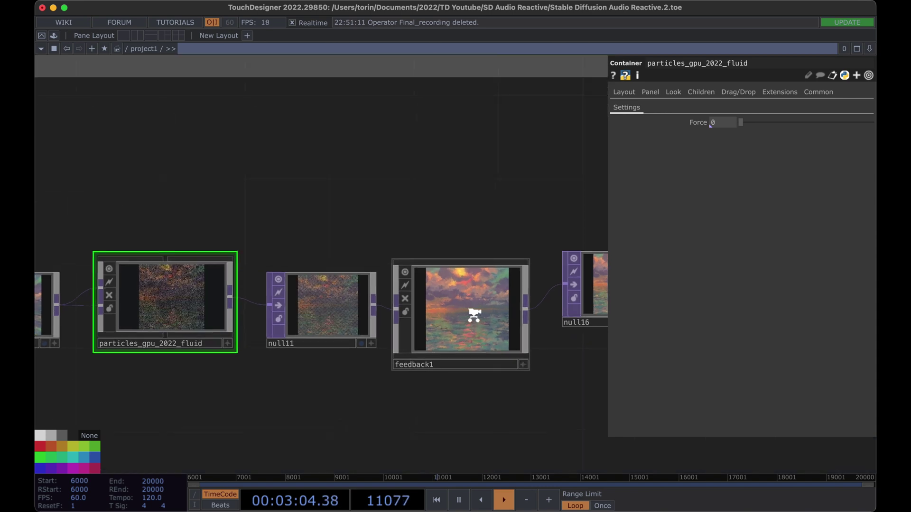
pyautogui.scroll(-5, 474, 315)
pyautogui.hscroll(5, 458, 118)
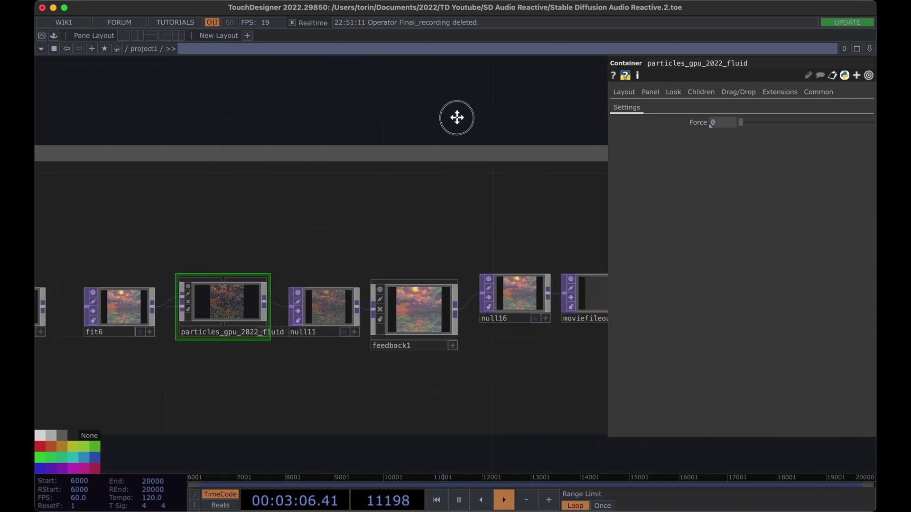
pyautogui.scroll(10, 453, 290)
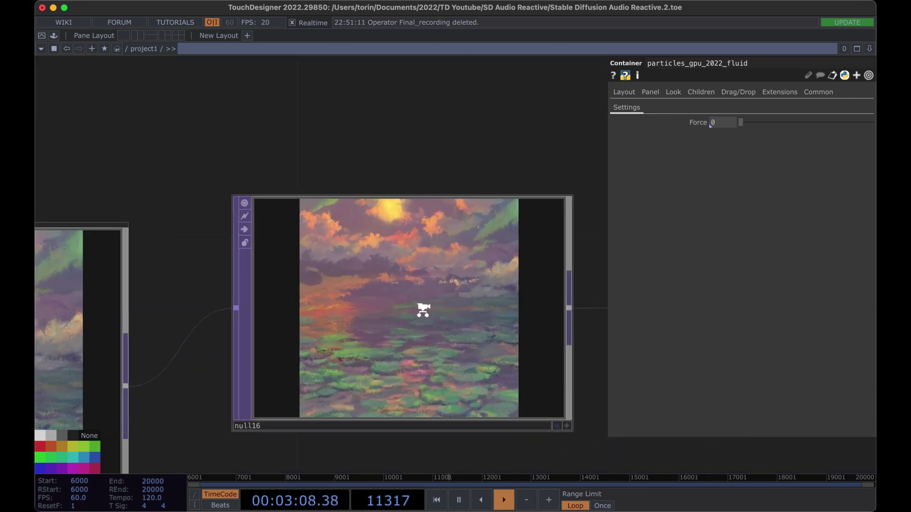
pyautogui.scroll(-1, 424, 313)
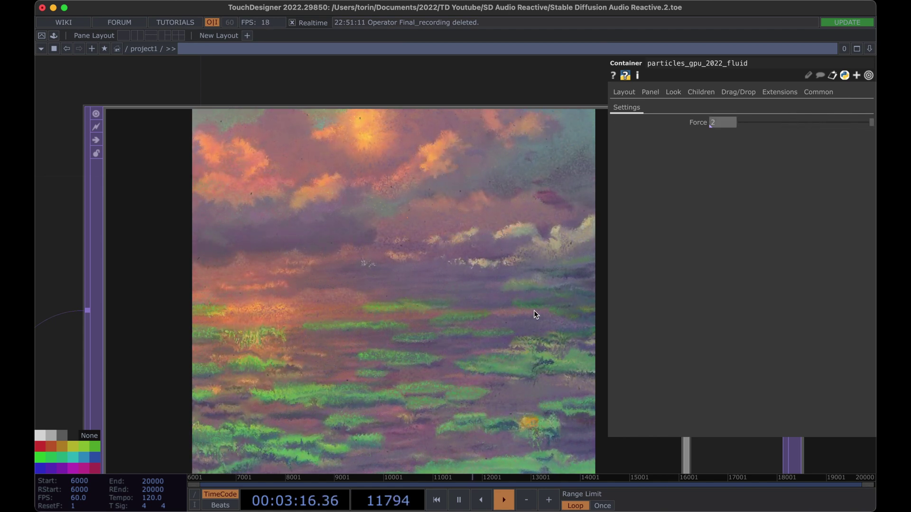
# - Try a Force of 100 on particles_gpu_2022_fluid and observe the null16 image
pyautogui.scroll(-3, 425, 369)
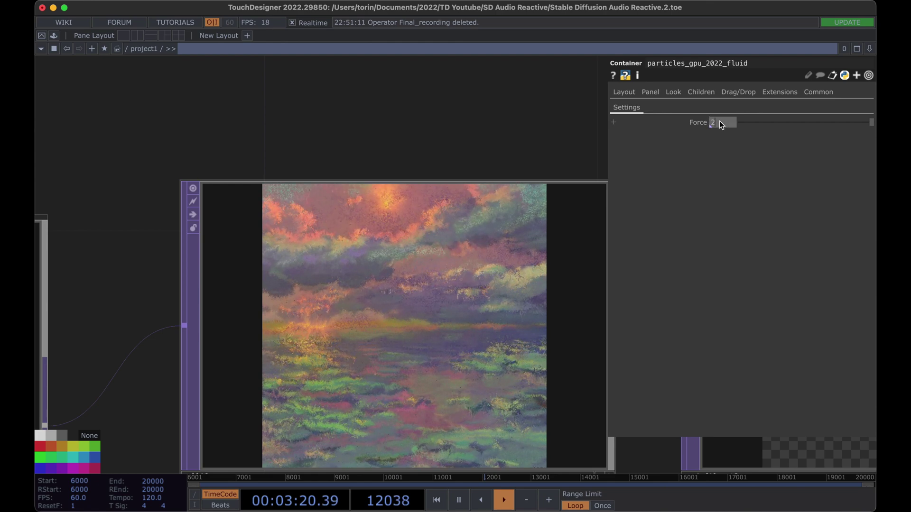
pyautogui.write('00')
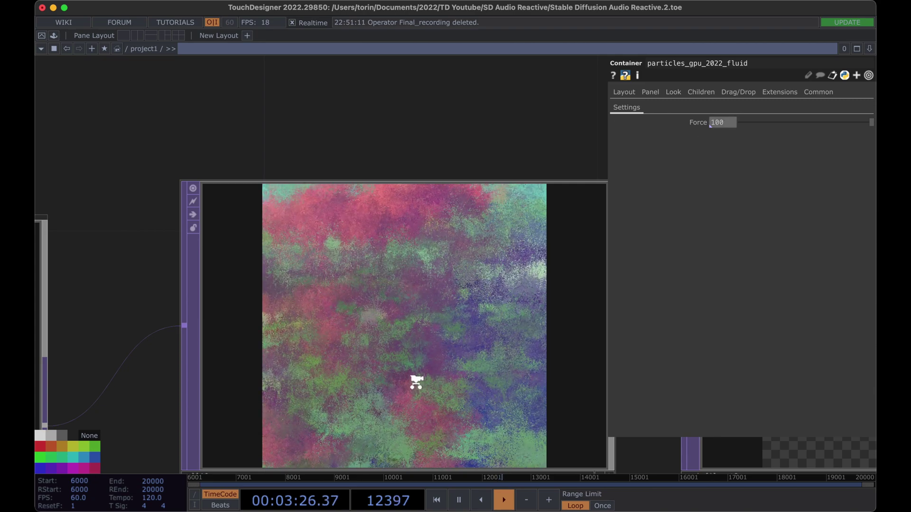
pyautogui.scroll(-6, 416, 381)
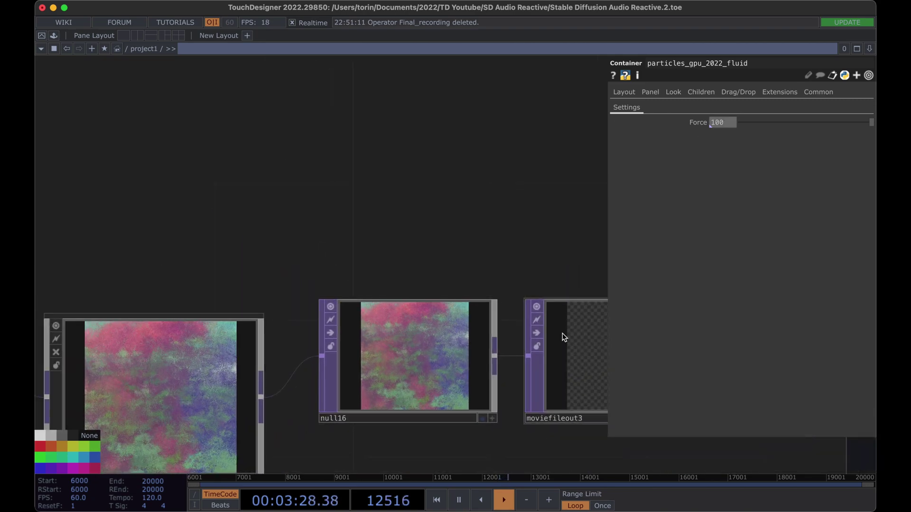
# - Set the Force of particles_gpu_2022_fluid to 2 while viewing the null16 image up close
pyautogui.scroll(8, 458, 399)
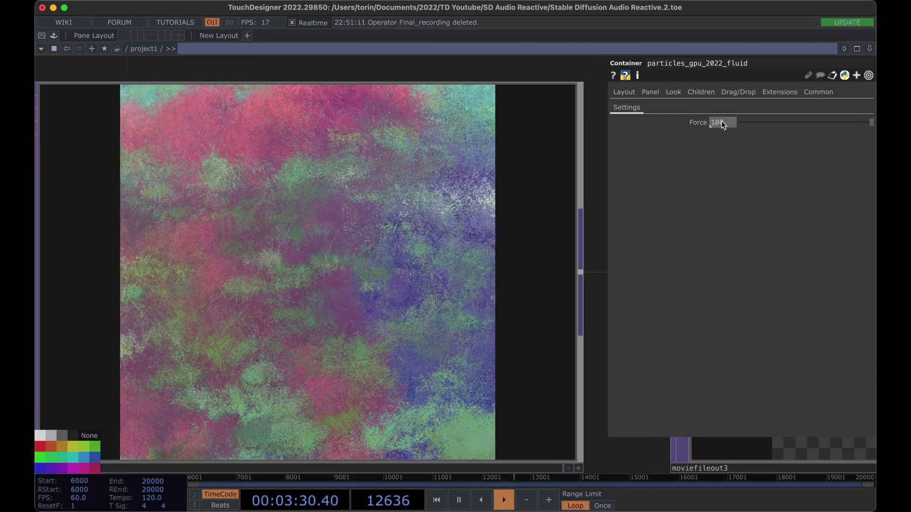
pyautogui.write('2')
pyautogui.press('Return')
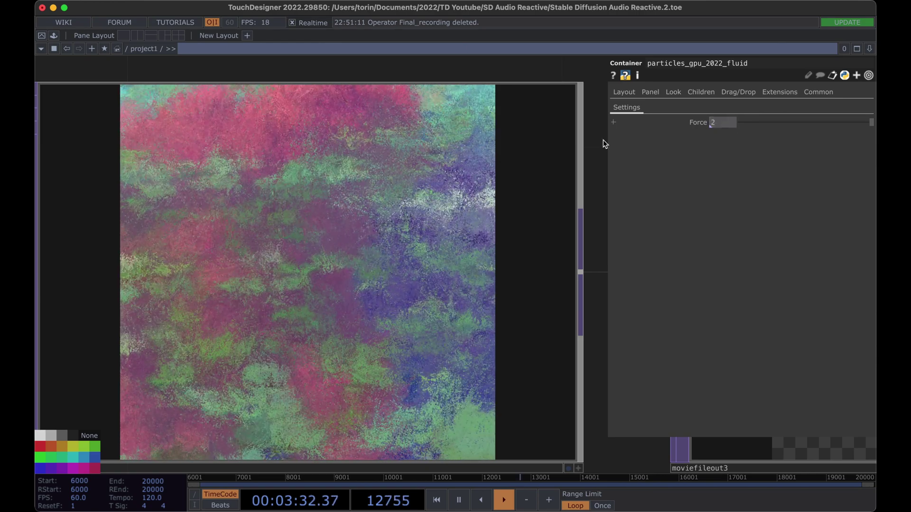
# - Open the particles_gpu_2022_fluid network and examine its chain from the fit operators through optical flow to particlesGpu
pyautogui.scroll(-10, 355, 212)
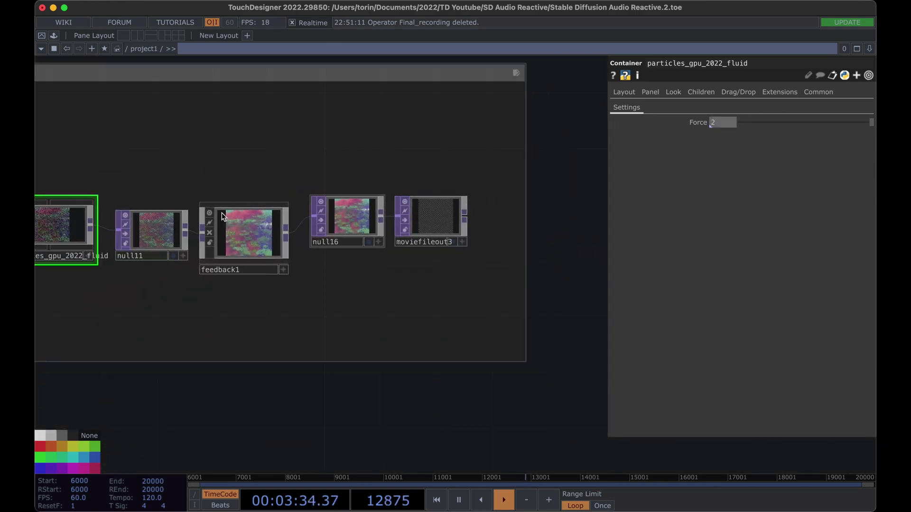
pyautogui.moveTo(118, 381); pyautogui.dragTo(255, 379)
pyautogui.doubleClick(206, 233)
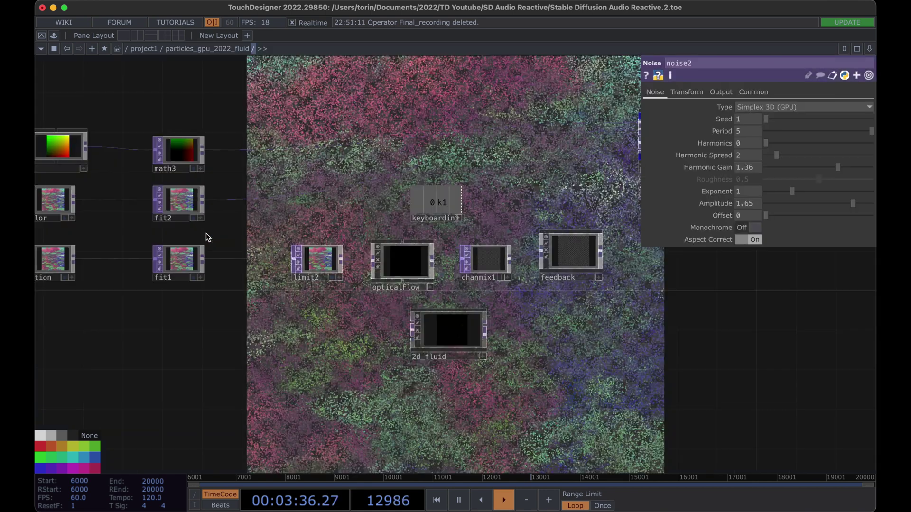
pyautogui.moveTo(257, 331); pyautogui.dragTo(166, 340)
pyautogui.moveTo(543, 325); pyautogui.dragTo(529, 329)
pyautogui.hscroll(5, 529, 328)
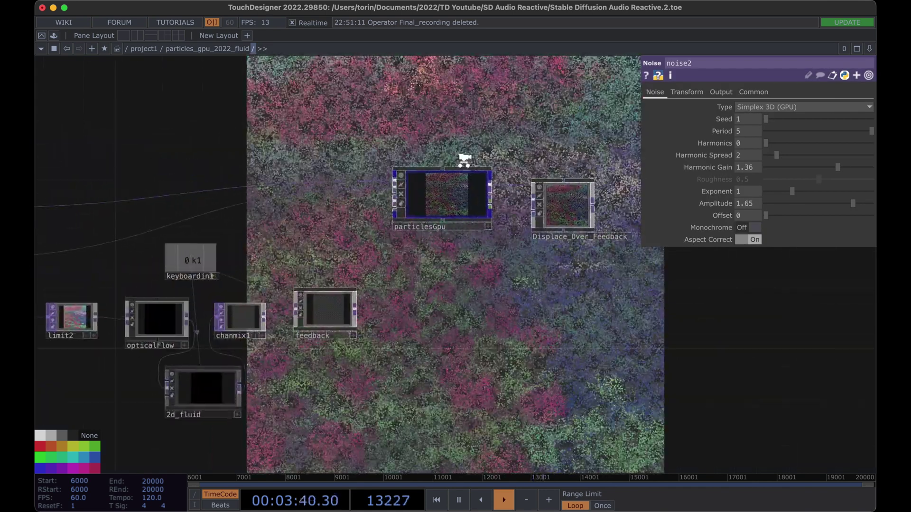
# - Set particlesGpu's Particle Size Min to about 0.454 and Particle Size Max to about 0.361
pyautogui.scroll(5, 463, 157)
pyautogui.click(460, 234)
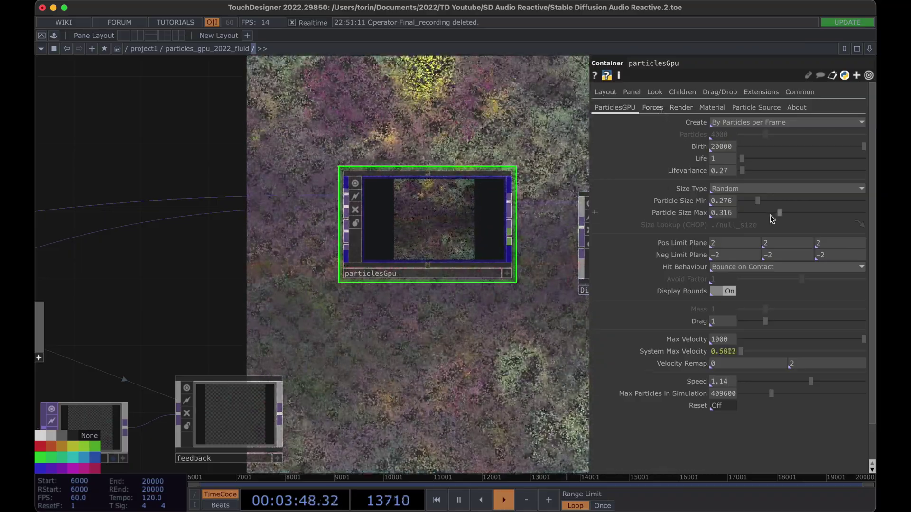
pyautogui.click(758, 201)
pyautogui.moveTo(757, 201); pyautogui.dragTo(785, 213)
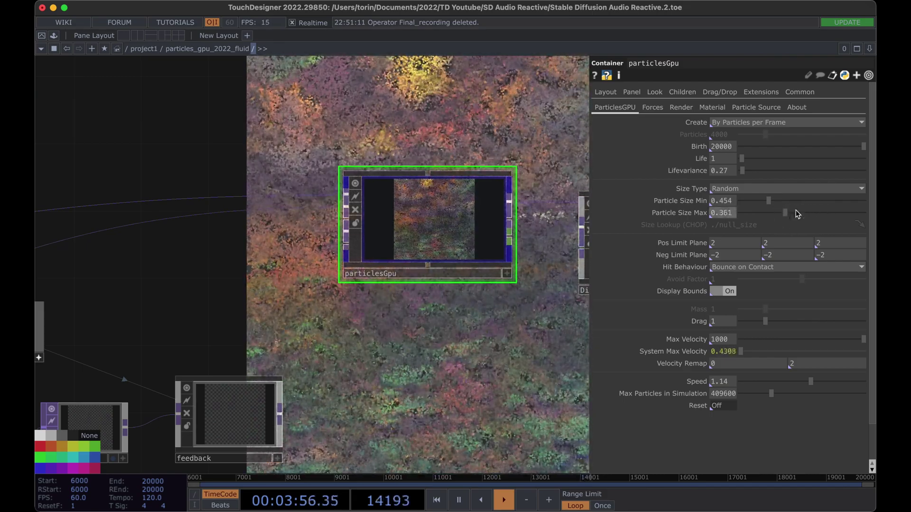
# - Review the Forces parameters of particlesGpu and inspect the network's color input
pyautogui.click(651, 109)
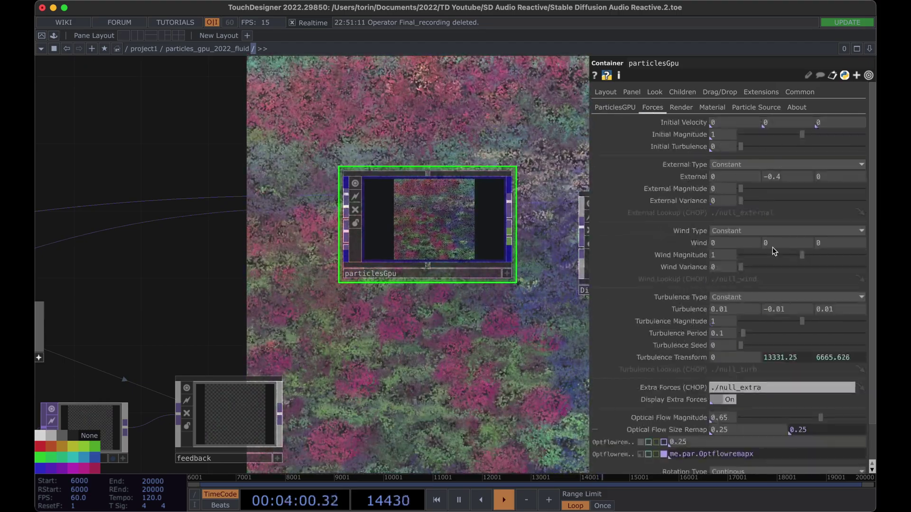
pyautogui.scroll(-4, 468, 181)
pyautogui.moveTo(283, 252); pyautogui.dragTo(551, 241)
pyautogui.moveTo(194, 302); pyautogui.dragTo(570, 318)
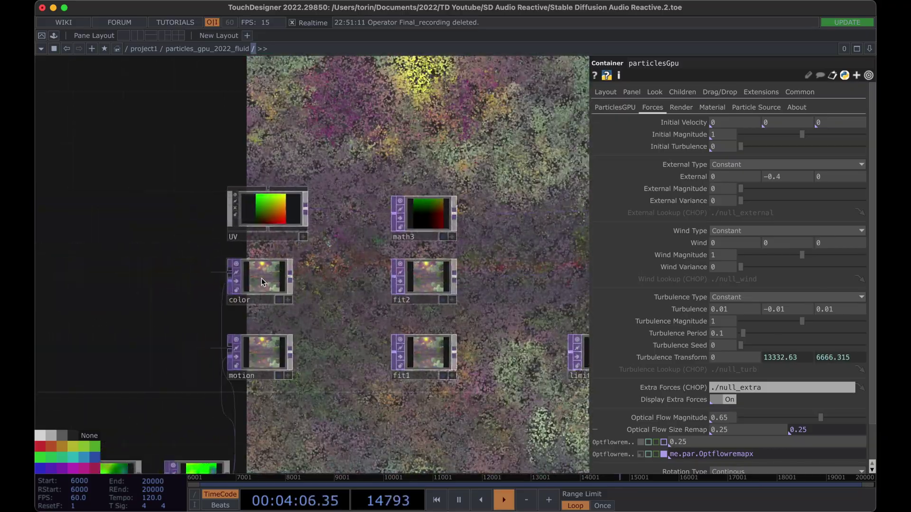
pyautogui.click(273, 289)
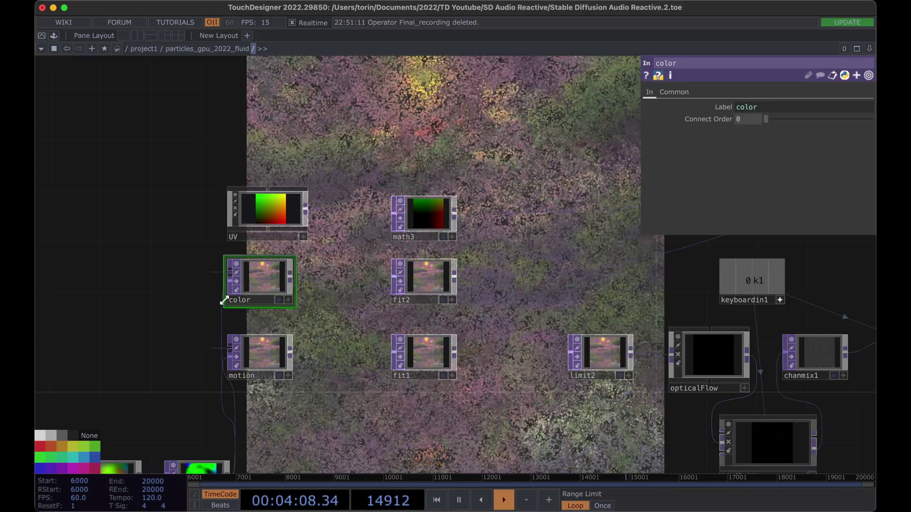
# - Try feeding noise2 into fit2 in place of the color input, and undo the connection
pyautogui.scroll(-5, 345, 242)
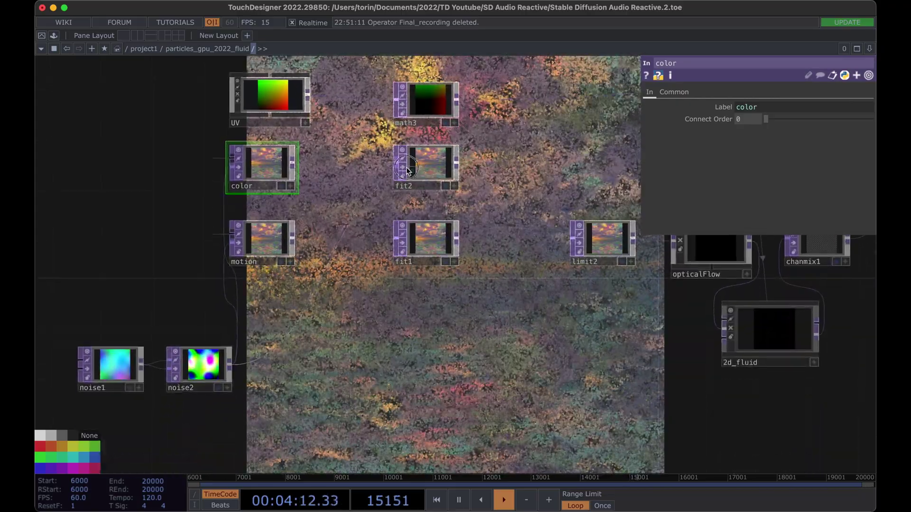
pyautogui.moveTo(230, 365); pyautogui.dragTo(397, 163)
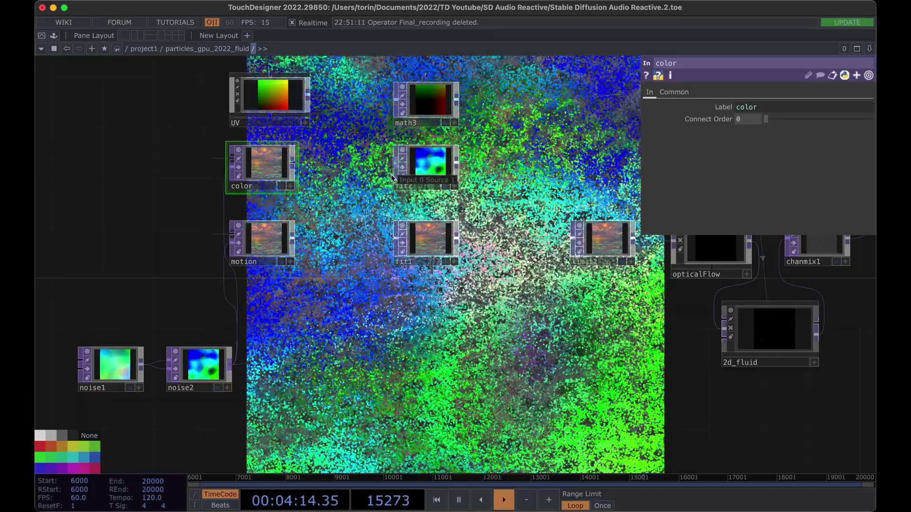
pyautogui.press('super+z')
# - Try feeding noise2 into fit1 in place of the motion input, and undo the connection
pyautogui.moveTo(230, 365); pyautogui.dragTo(397, 239)
pyautogui.moveTo(494, 316); pyautogui.dragTo(390, 317)
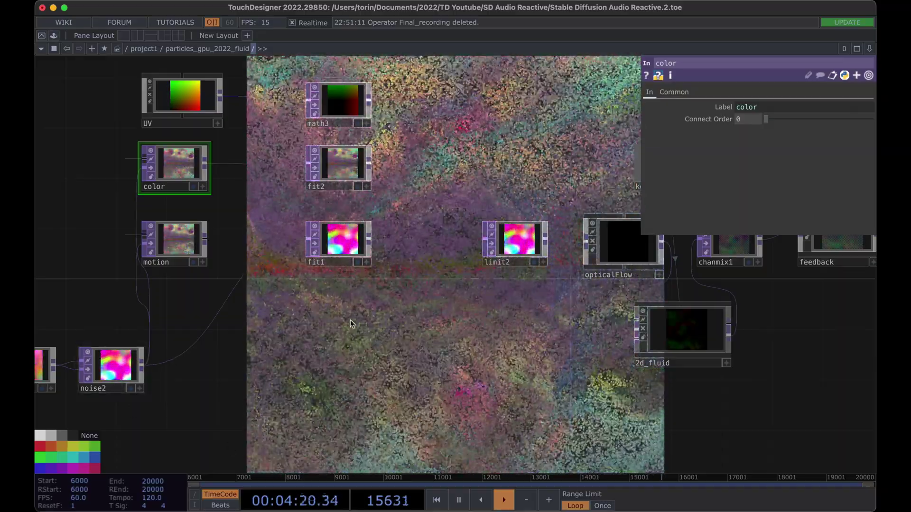
pyautogui.press('super+z')
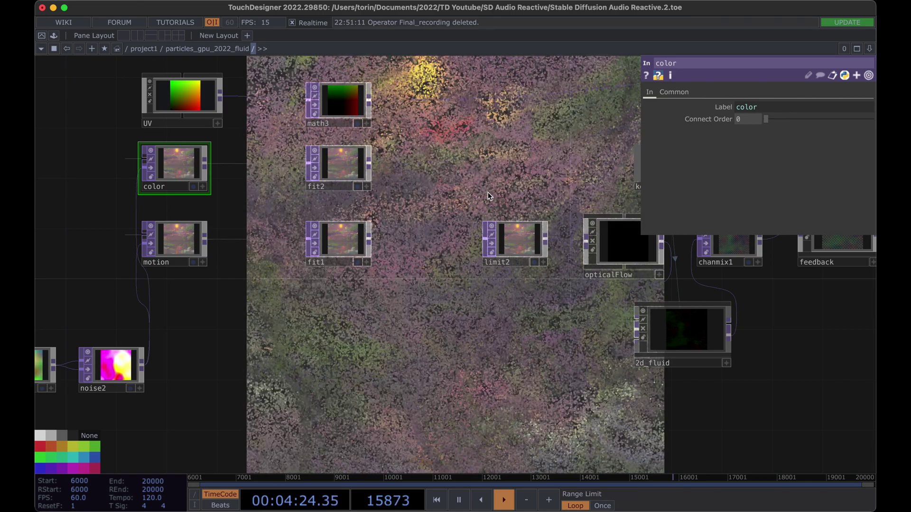
# - Return to the project1 network and inspect the fit6 connections into the color and motion inputs of particles_gpu_2022_fluid
pyautogui.press('u')
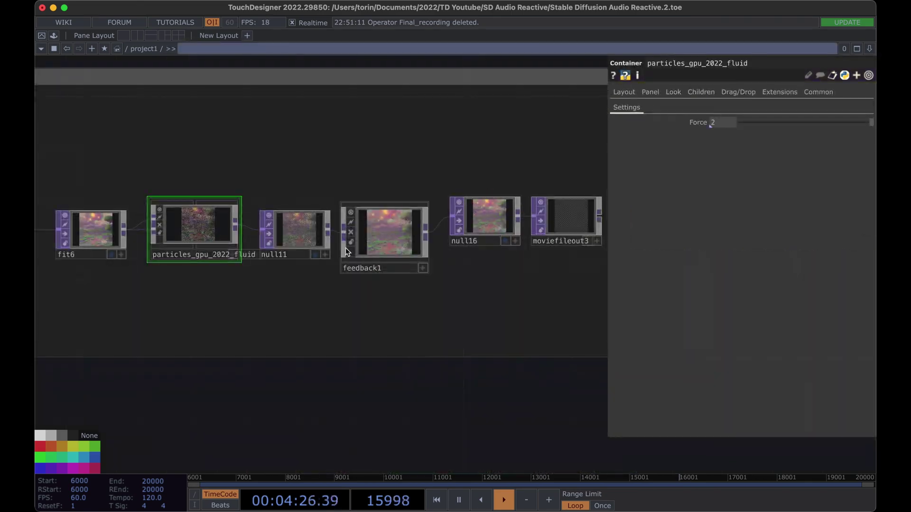
pyautogui.scroll(3, 334, 266)
pyautogui.scroll(-3, 334, 266)
pyautogui.scroll(5, 130, 221)
pyautogui.scroll(2, 129, 220)
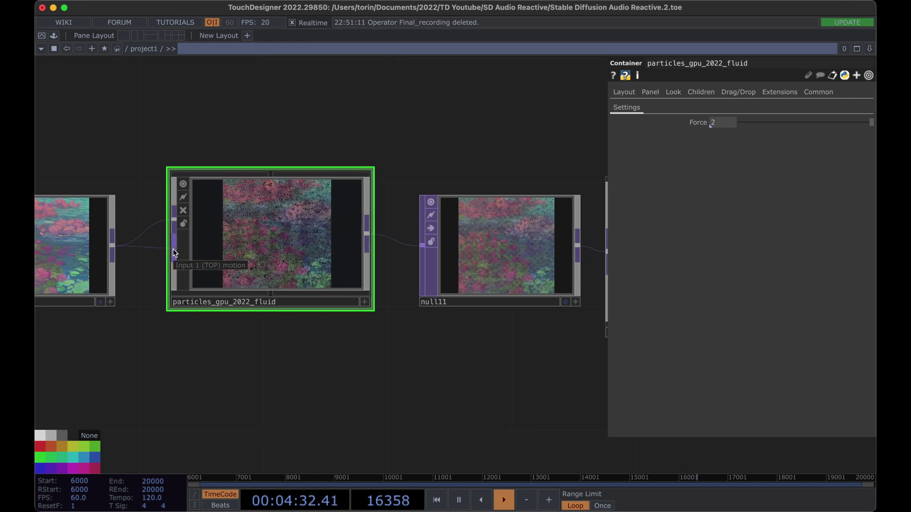
pyautogui.scroll(-2, 175, 253)
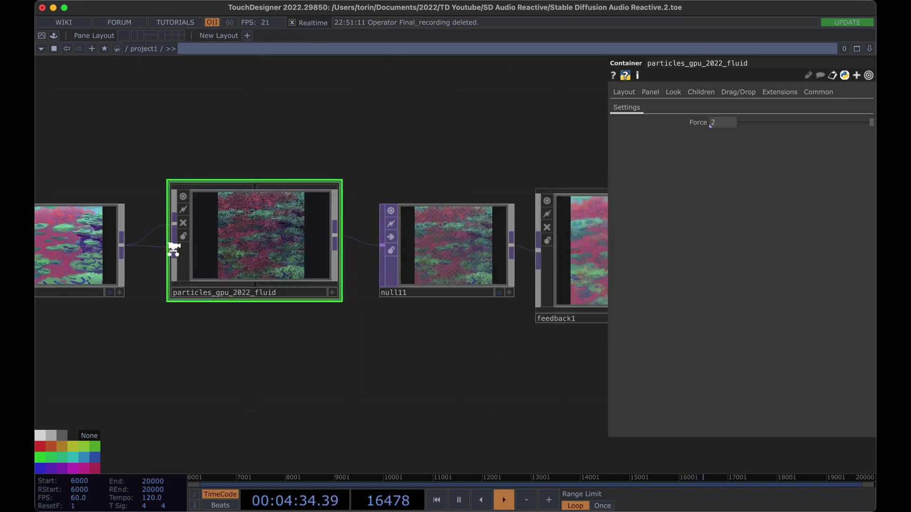
pyautogui.moveTo(135, 449); pyautogui.dragTo(318, 434)
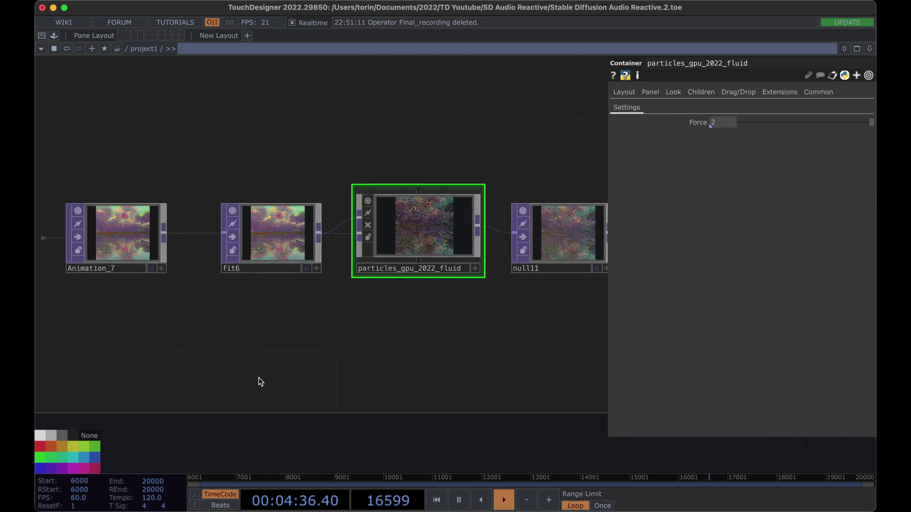
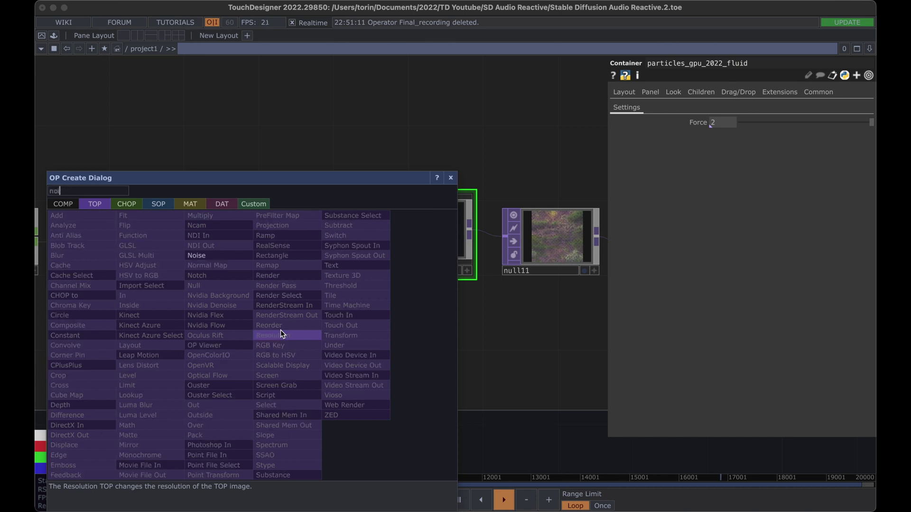
# - Add a Noise TOP below fit6 and show its Common parameters
pyautogui.click(199, 257)
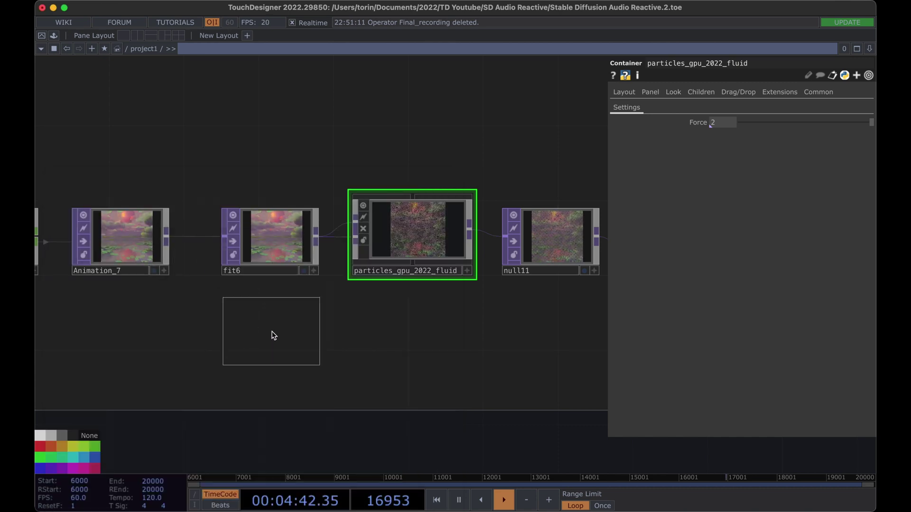
pyautogui.click(281, 350)
pyautogui.click(754, 93)
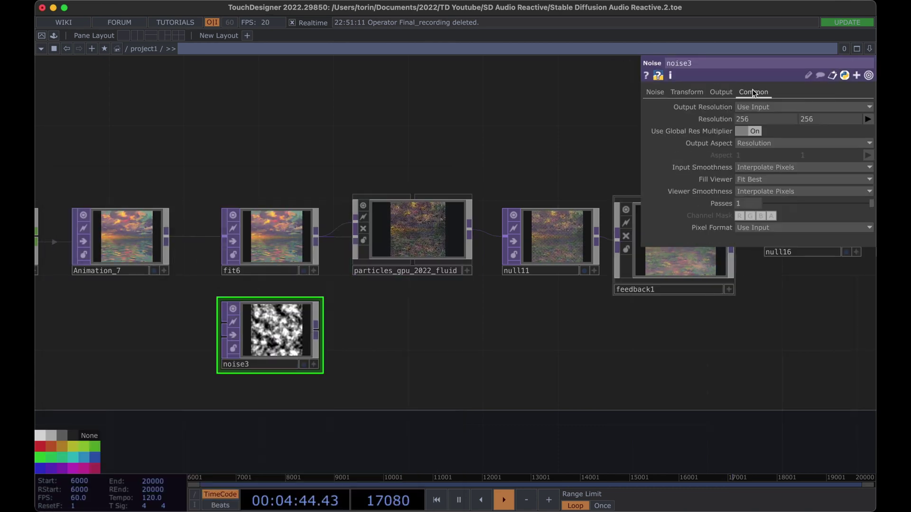
# - Try Parent Panel Size as the output resolution of noise3, and undo it
pyautogui.click(760, 107)
pyautogui.click(764, 226)
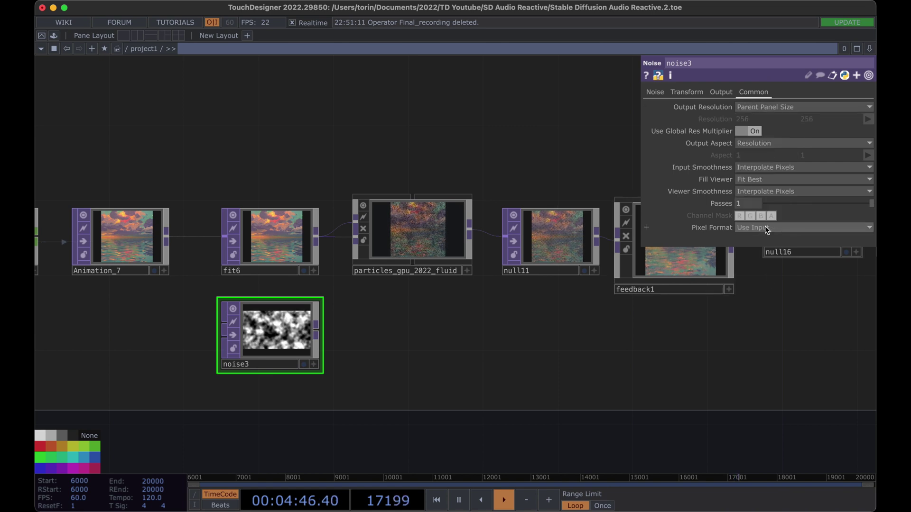
pyautogui.hotkey('ctrl', 'z')
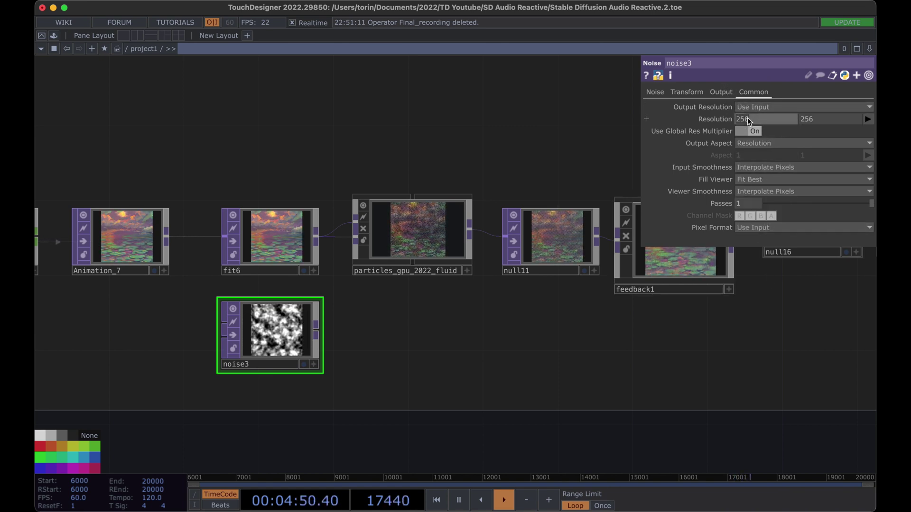
# - Set the resolution of noise3 to 512 by 512
pyautogui.write('512')
pyautogui.press('Tab')
pyautogui.write('512')
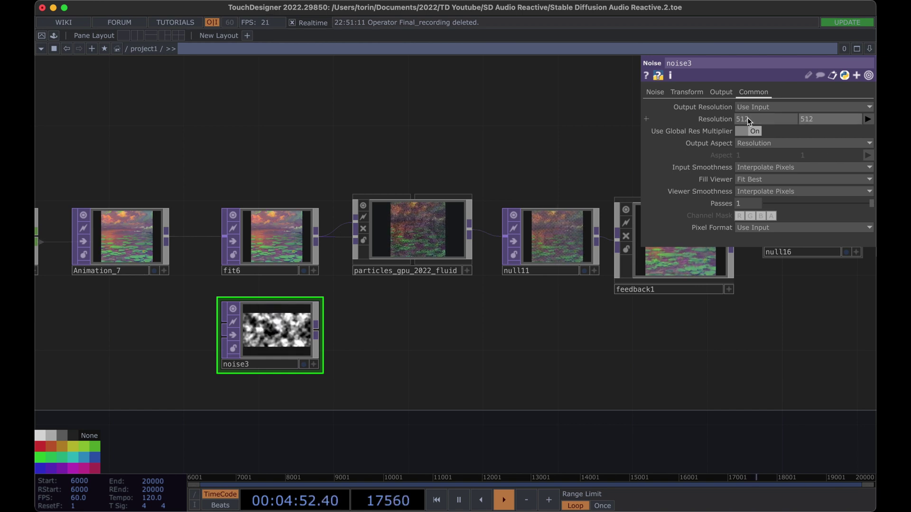
# - Drive the Z translate of noise3 with an expression to animate the noise
pyautogui.click(654, 92)
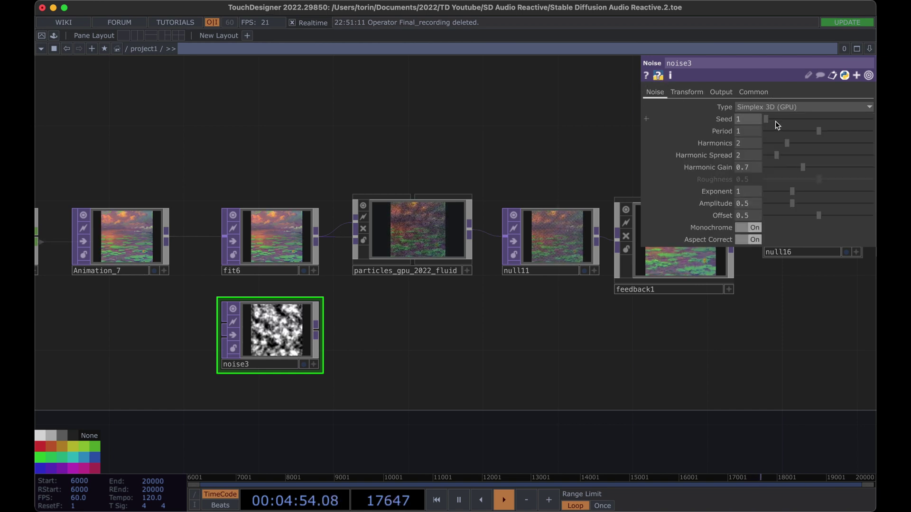
pyautogui.click(713, 93)
pyautogui.click(687, 92)
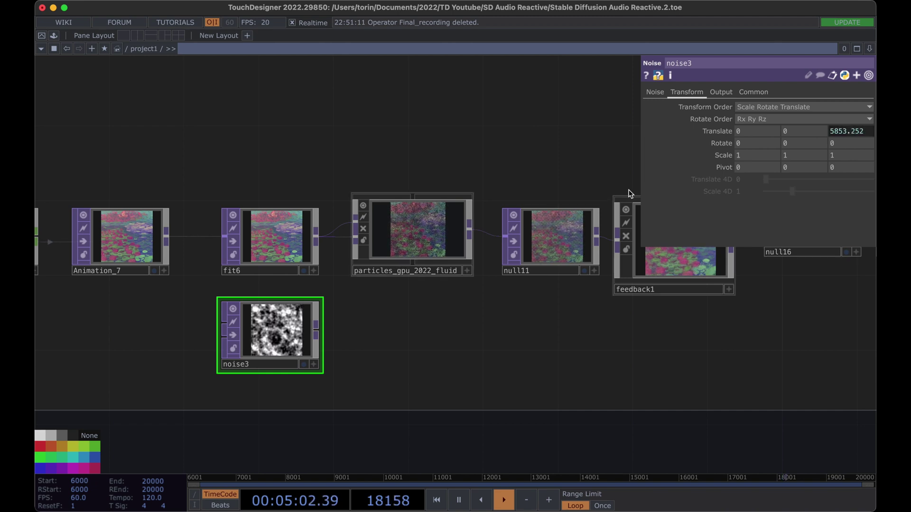
# - Turn off Monochrome on noise3 and connect it to the second input of particles_gpu_2022_fluid
pyautogui.click(653, 95)
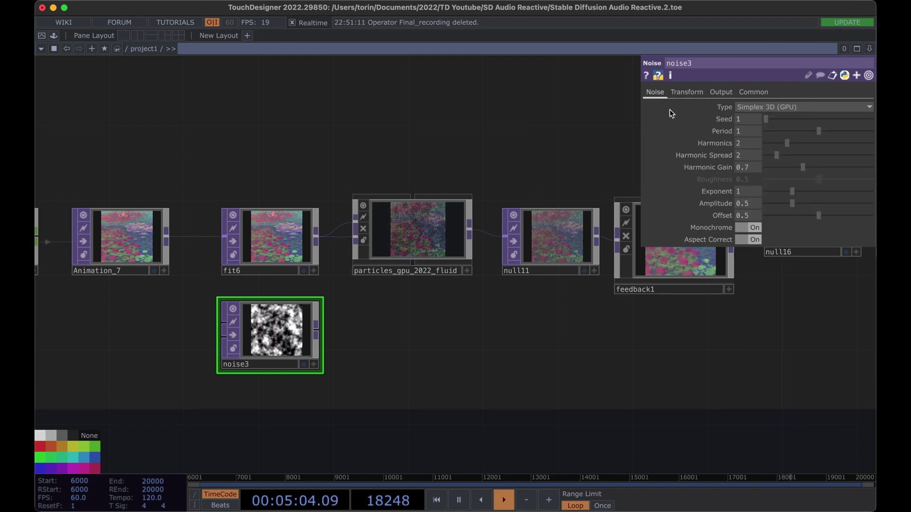
pyautogui.click(747, 228)
pyautogui.moveTo(317, 332); pyautogui.dragTo(408, 227)
pyautogui.scroll(5, 431, 223)
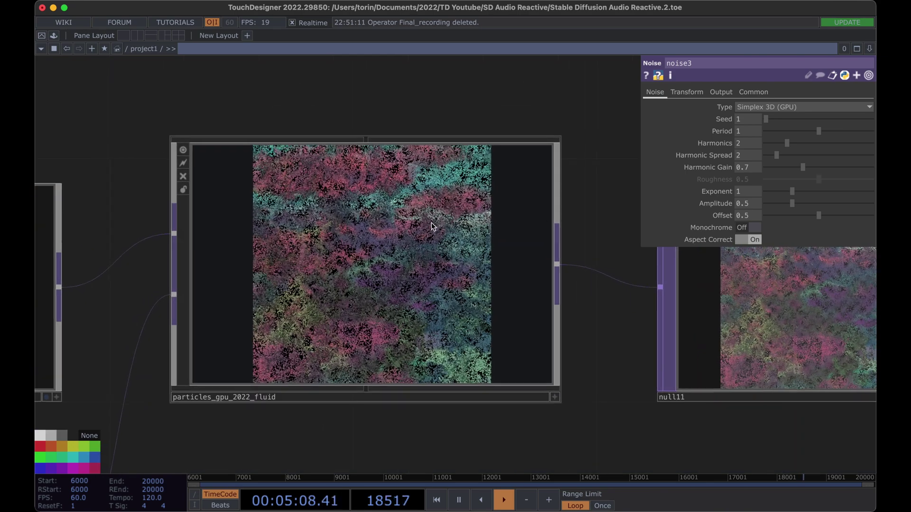
pyautogui.scroll(-5, 416, 261)
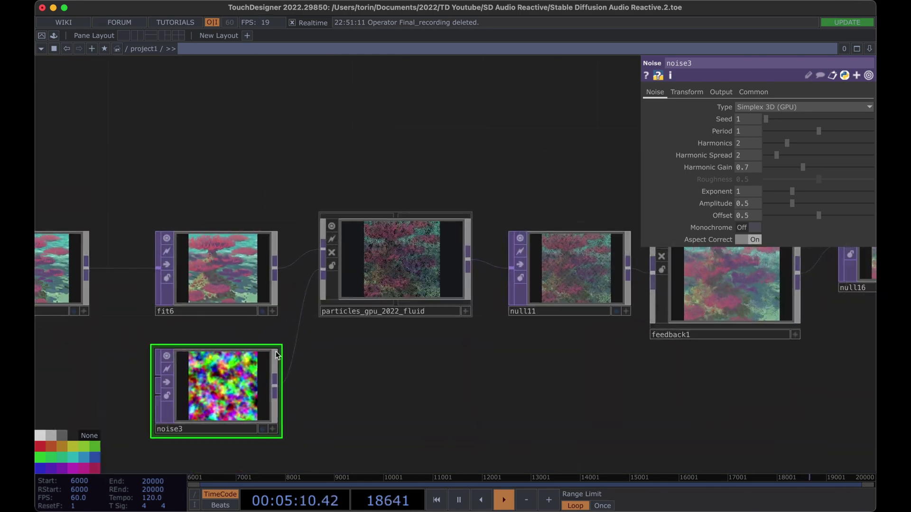
pyautogui.scroll(-5, 532, 336)
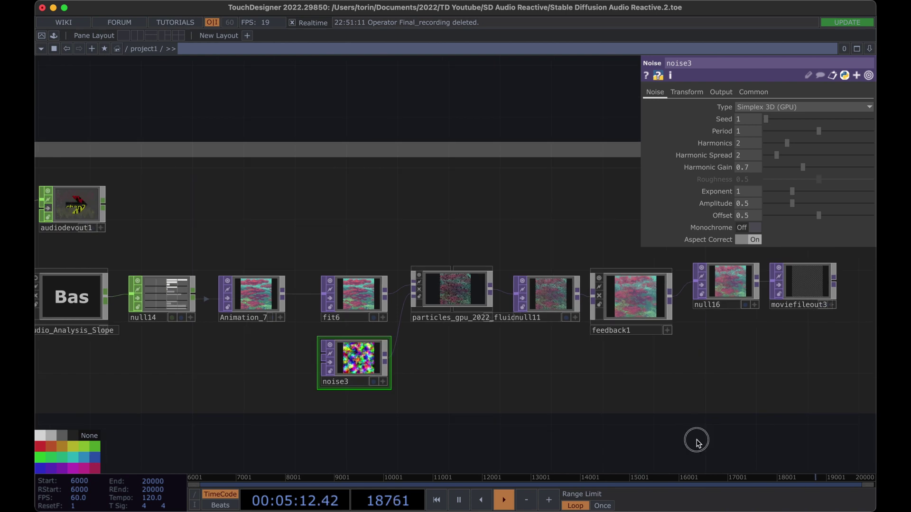
# - Set the Period of noise3 to 2 and examine the effect in null16
pyautogui.moveTo(697, 442); pyautogui.dragTo(613, 427)
pyautogui.moveTo(821, 129); pyautogui.dragTo(871, 129)
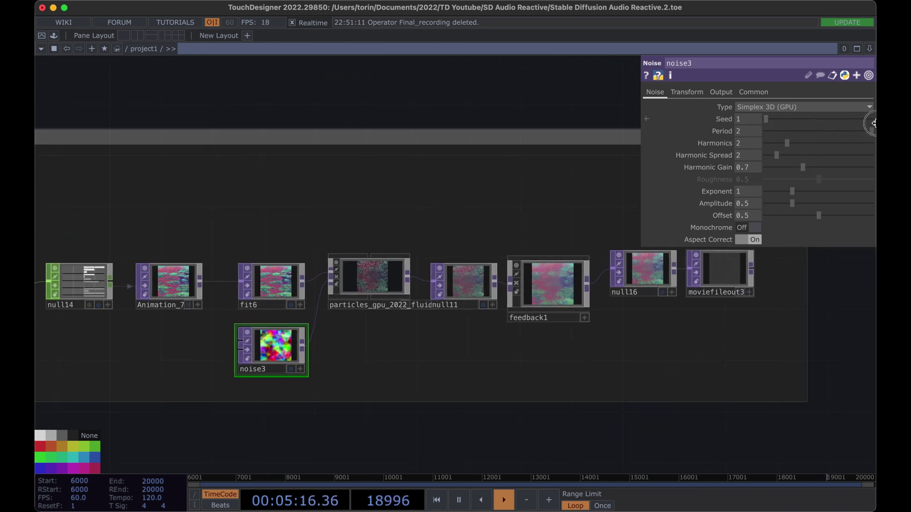
pyautogui.scroll(5, 650, 280)
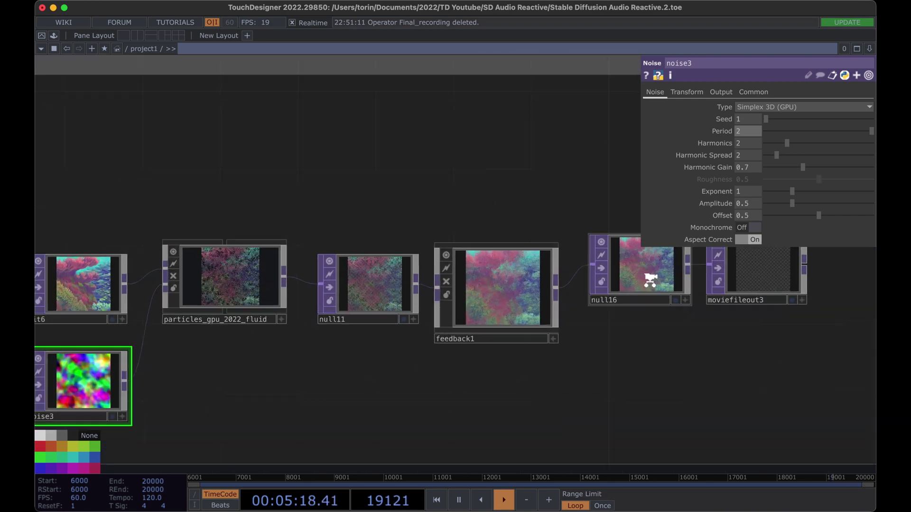
pyautogui.scroll(8, 683, 270)
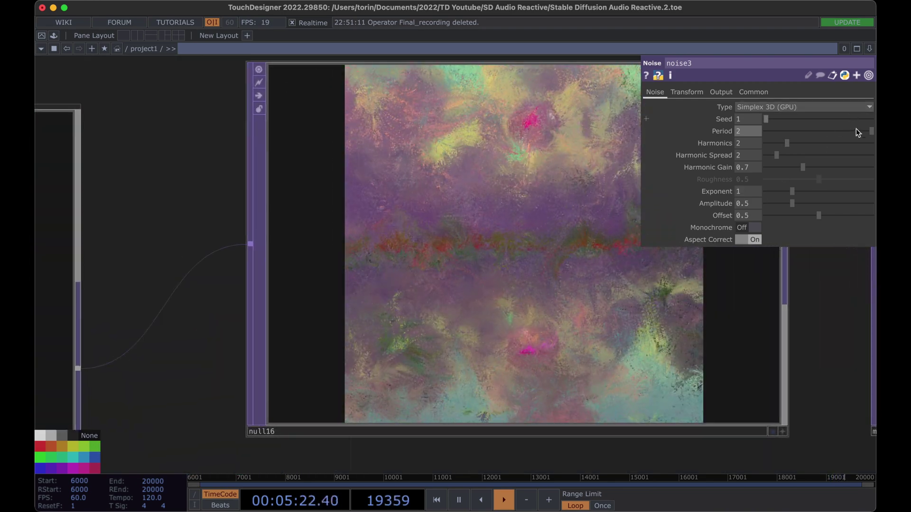
# - Set the Offset of noise3 to 0 and its Amplitude to 0.02, and examine the result in null16
pyautogui.moveTo(817, 215); pyautogui.dragTo(768, 208)
pyautogui.click(786, 204)
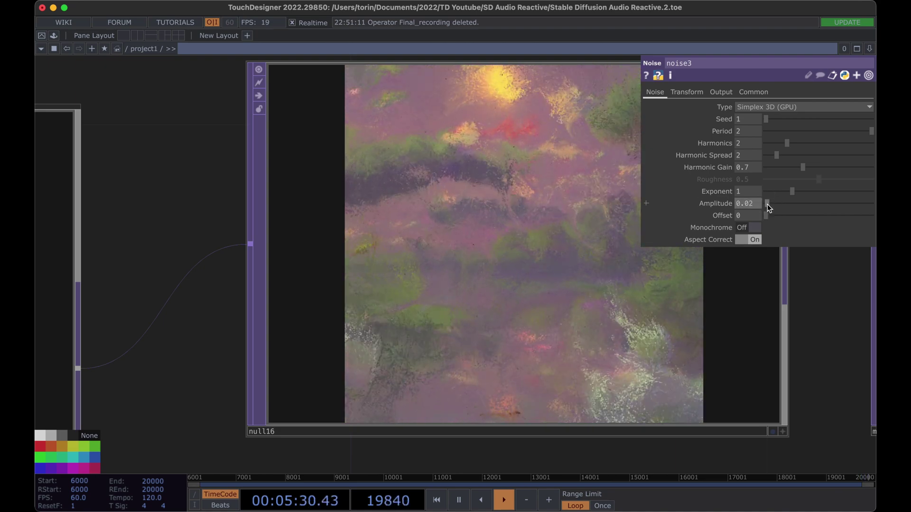
pyautogui.scroll(-3, 507, 284)
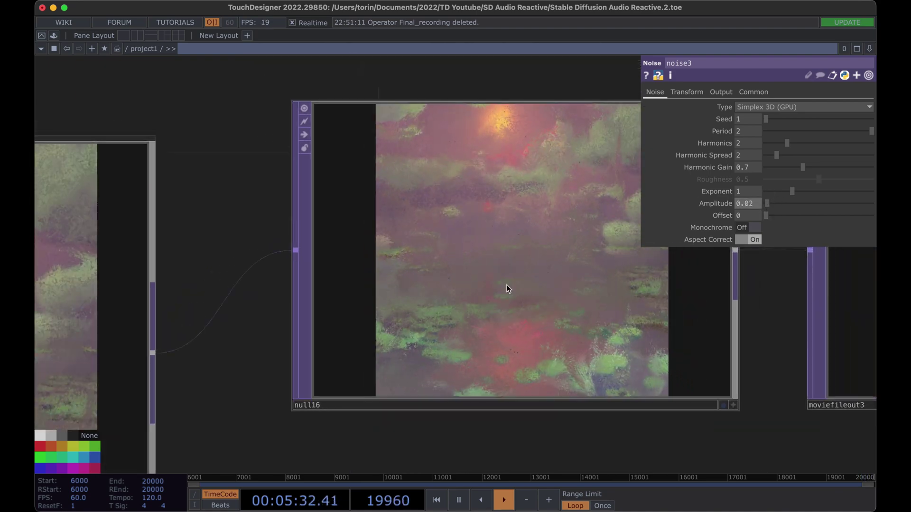
pyautogui.scroll(2, 507, 284)
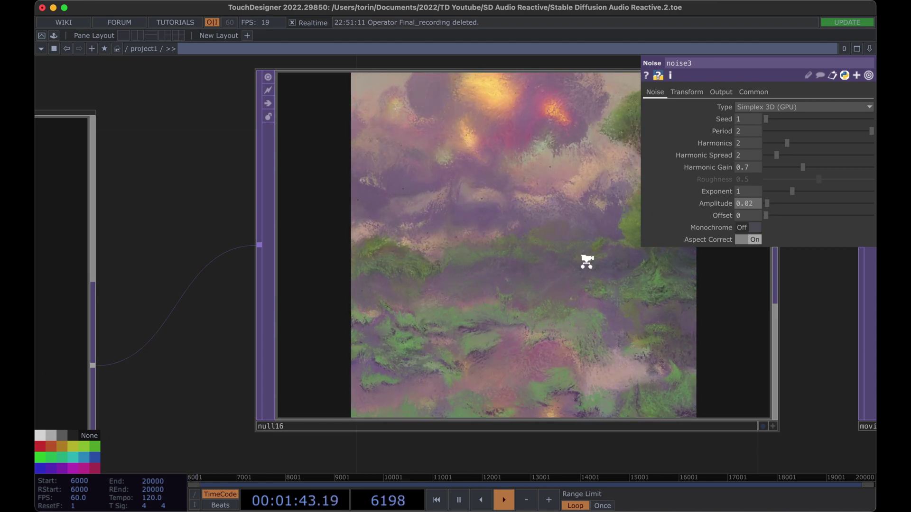
# - Set the Amplitude of noise3 to 0.31
pyautogui.scroll(-1, 585, 261)
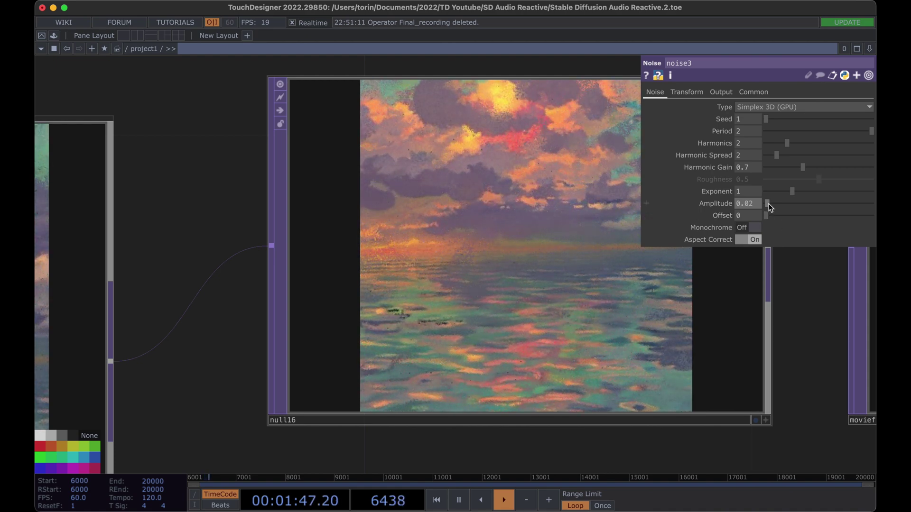
pyautogui.moveTo(767, 205)
pyautogui.mouseDown()
pyautogui.moveTo(810, 207)
pyautogui.moveTo(782, 206)
pyautogui.mouseUp()
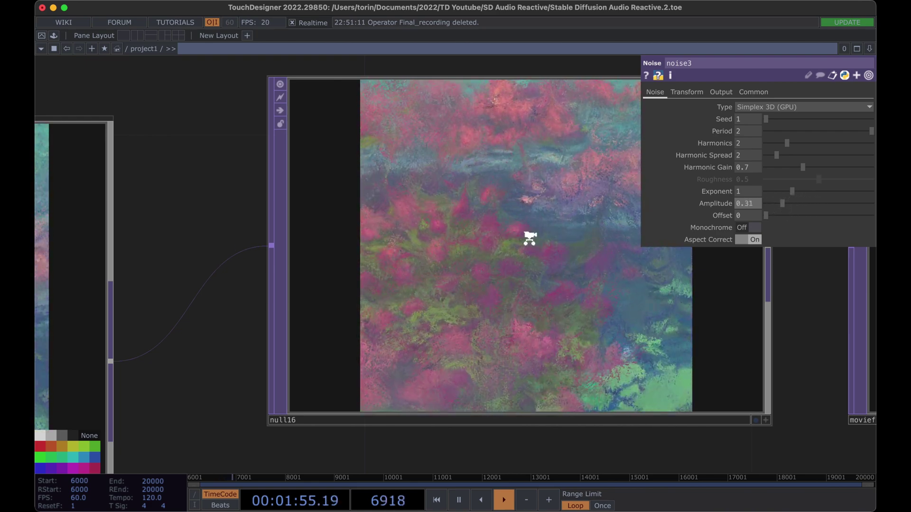
pyautogui.scroll(-10, 527, 237)
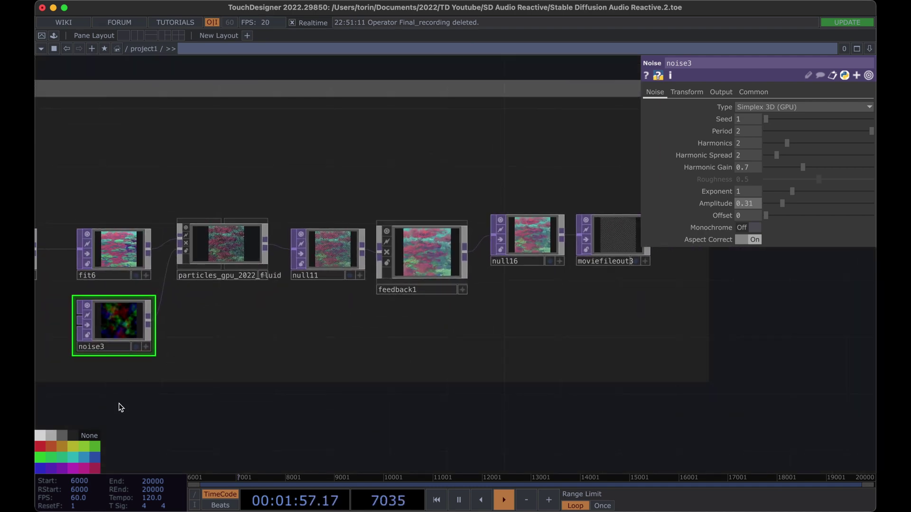
# - Reconnect fit6 to the second input of particles_gpu_2022_fluid and delete noise3
pyautogui.moveTo(152, 430); pyautogui.dragTo(253, 425)
pyautogui.click(214, 246)
pyautogui.scroll(6, 213, 246)
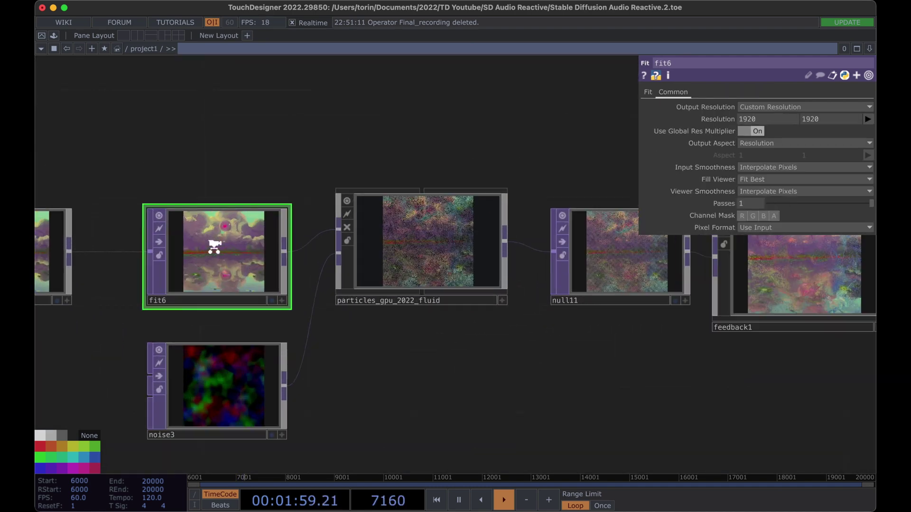
pyautogui.scroll(3, 213, 246)
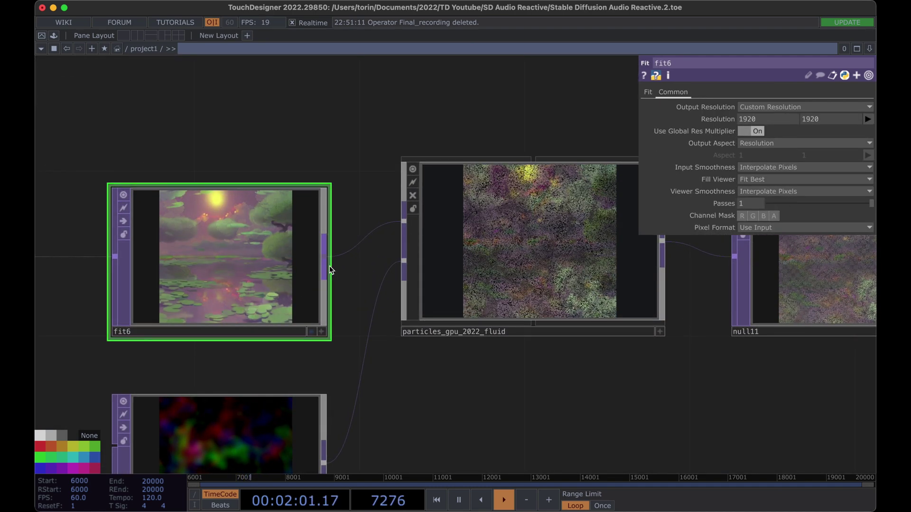
pyautogui.moveTo(331, 270); pyautogui.dragTo(404, 261)
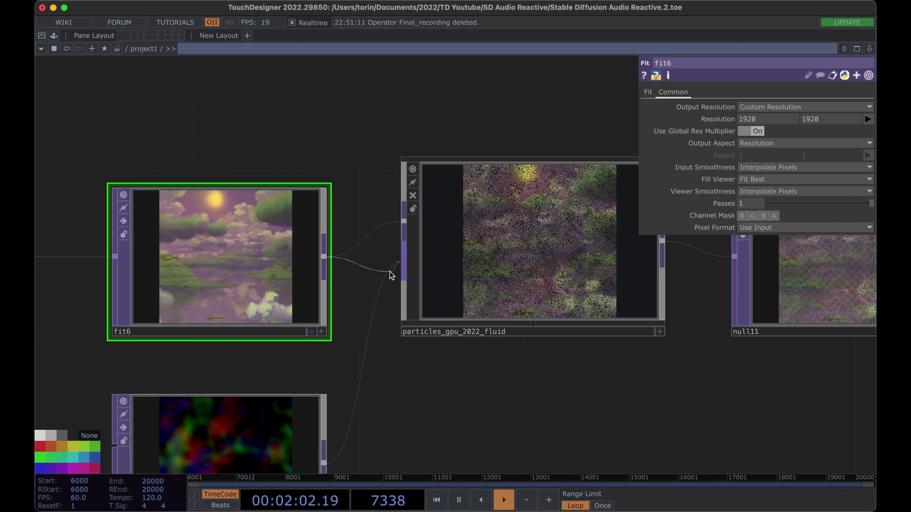
pyautogui.click(282, 423)
pyautogui.press('Delete')
# - Examine the final particle image in null16 with fit6 driving both color and motion
pyautogui.scroll(-4, 304, 413)
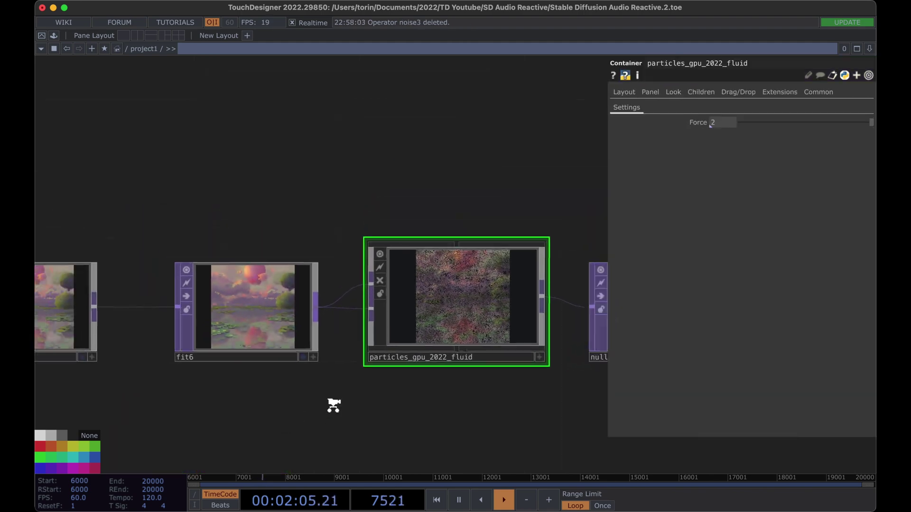
pyautogui.scroll(-2, 370, 389)
pyautogui.scroll(-2, 456, 228)
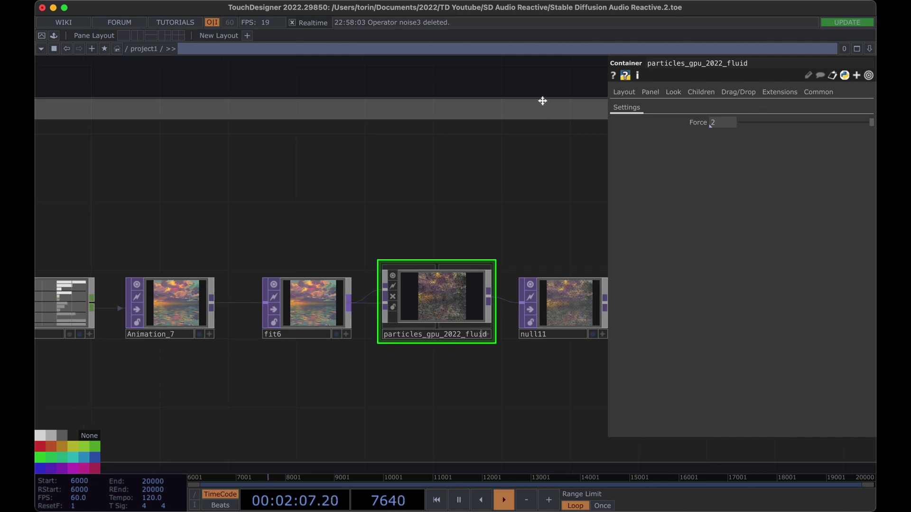
pyautogui.hscroll(10, 549, 88)
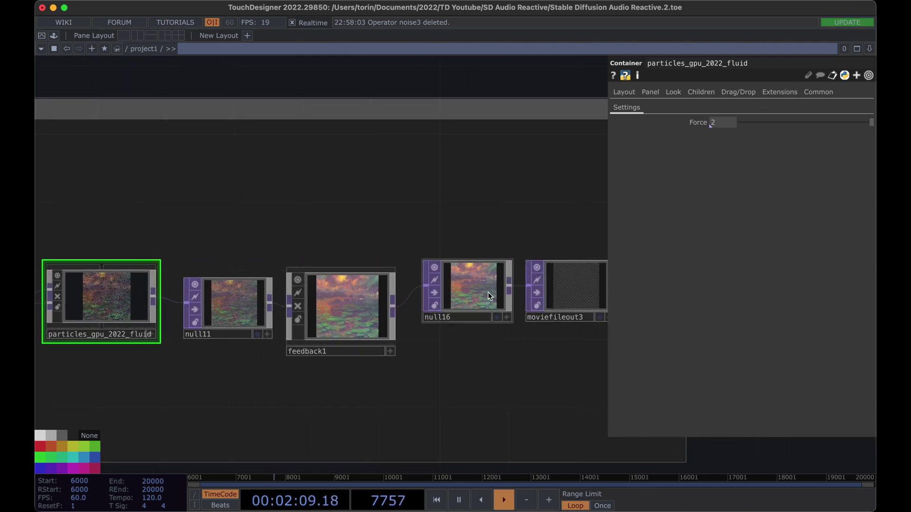
pyautogui.scroll(6, 488, 292)
pyautogui.click(417, 277)
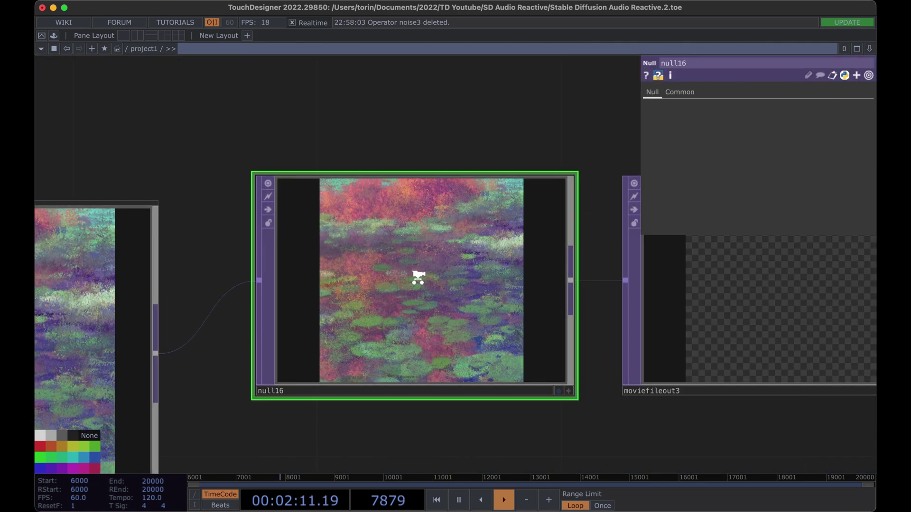
pyautogui.scroll(4, 418, 277)
pyautogui.scroll(-4, 417, 277)
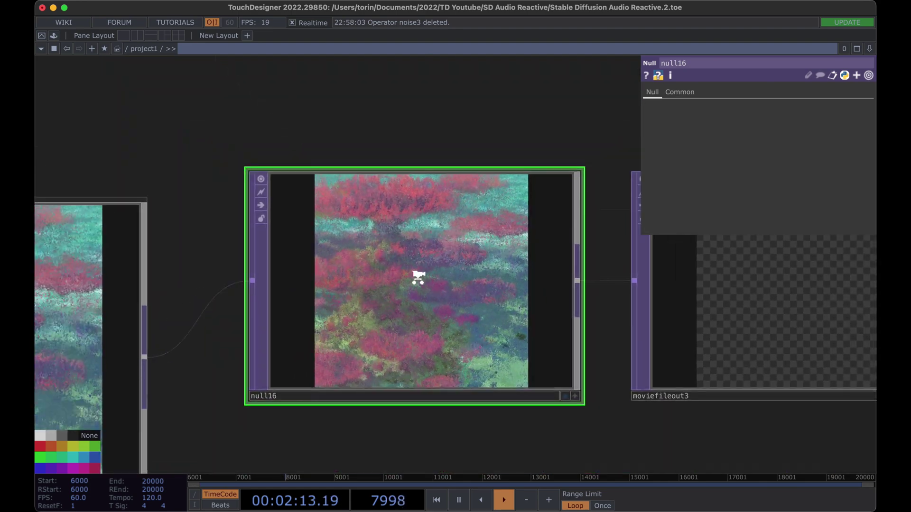
# - Review the Feedback parameters of feedback1 and return to null16
pyautogui.scroll(-3, 418, 277)
pyautogui.click(149, 314)
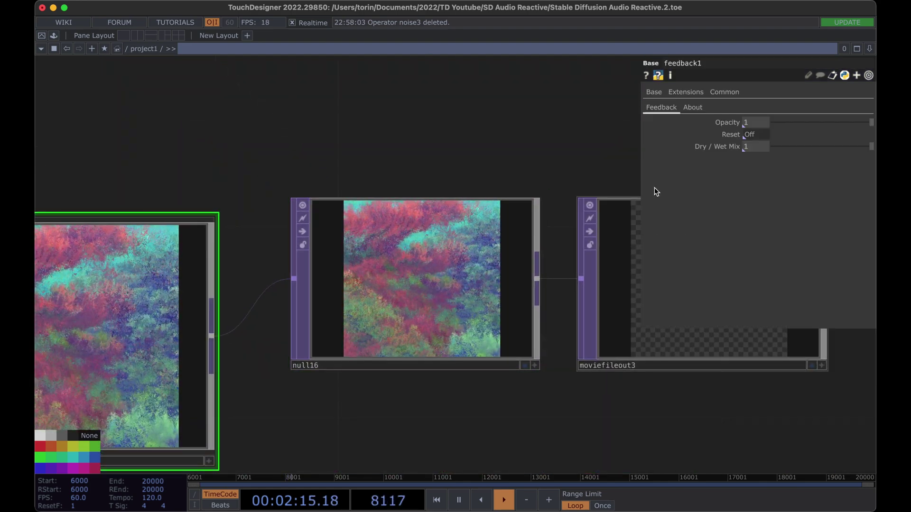
pyautogui.click(402, 281)
pyautogui.scroll(-5, 403, 281)
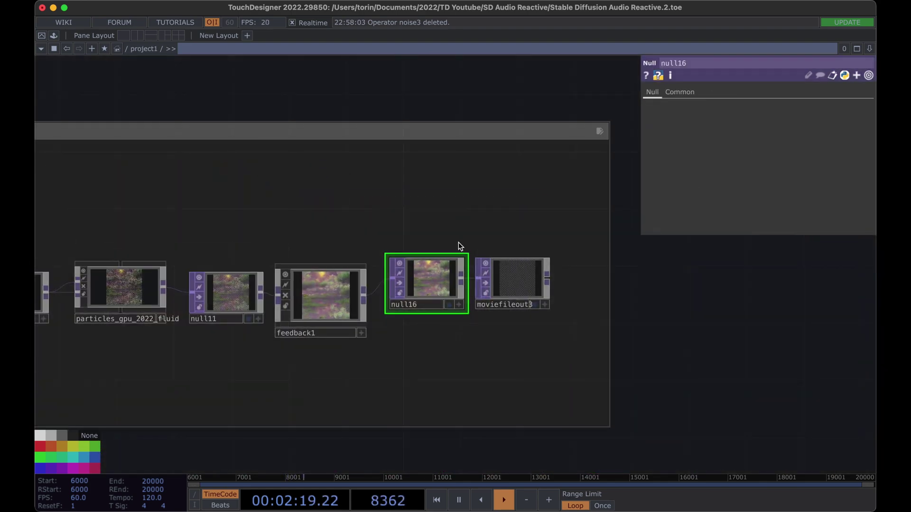
# - Review the recording settings of moviefileout3 and look over the whole Audio Reactive Particles network
pyautogui.click(489, 271)
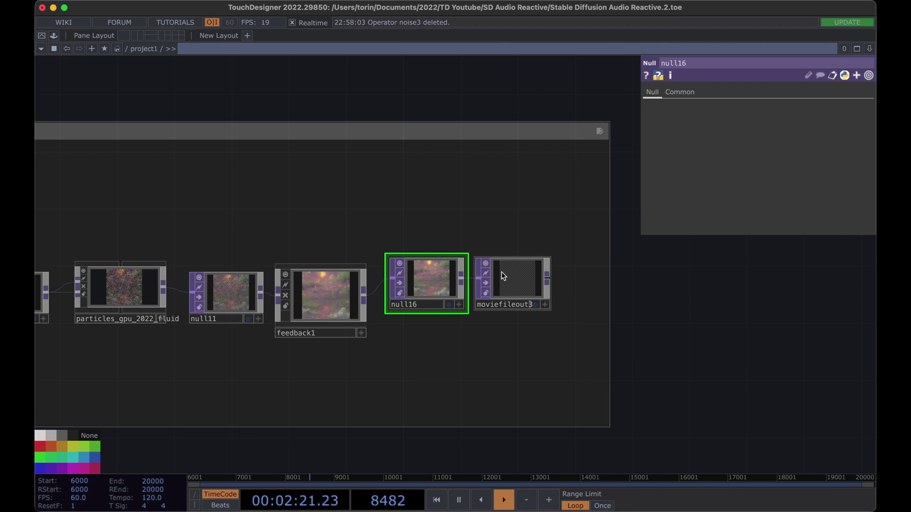
pyautogui.click(504, 276)
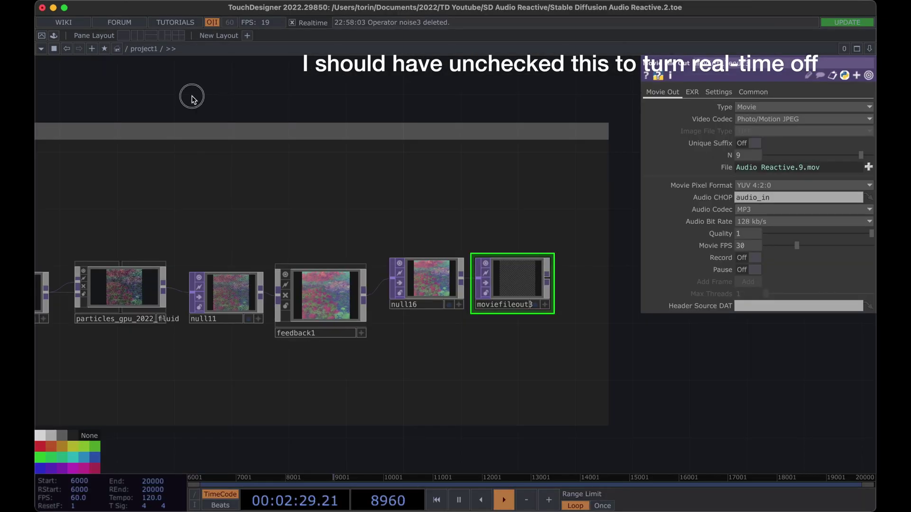
pyautogui.moveTo(192, 97); pyautogui.dragTo(439, 140)
pyautogui.scroll(-5, 459, 99)
pyautogui.scroll(-2, 443, 126)
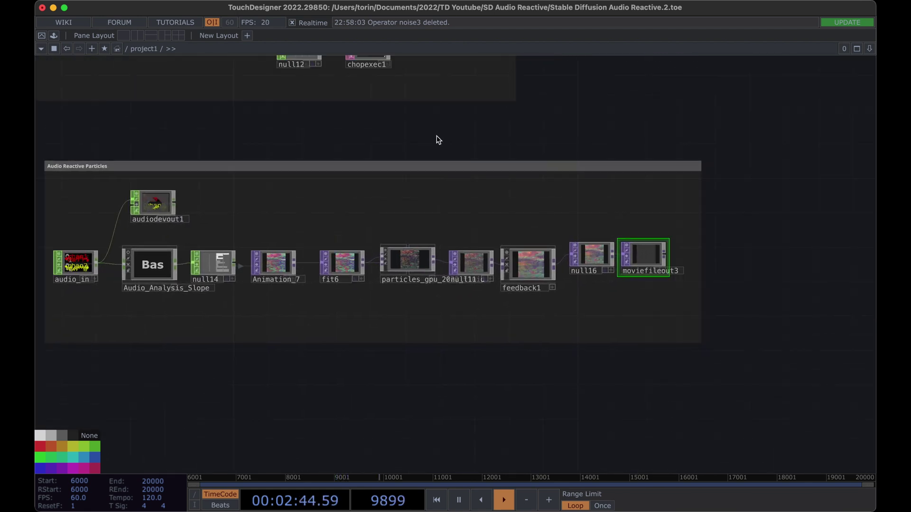